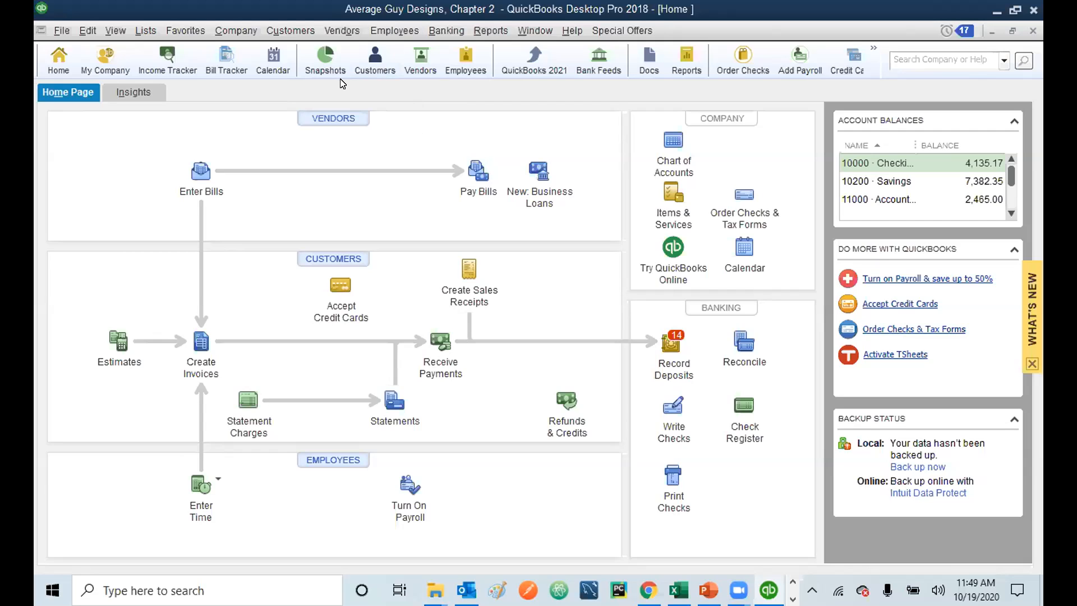
Open the Vendor Center and examine the commands offered there for creating a new vendor or editing vendors.
left_click(349, 31)
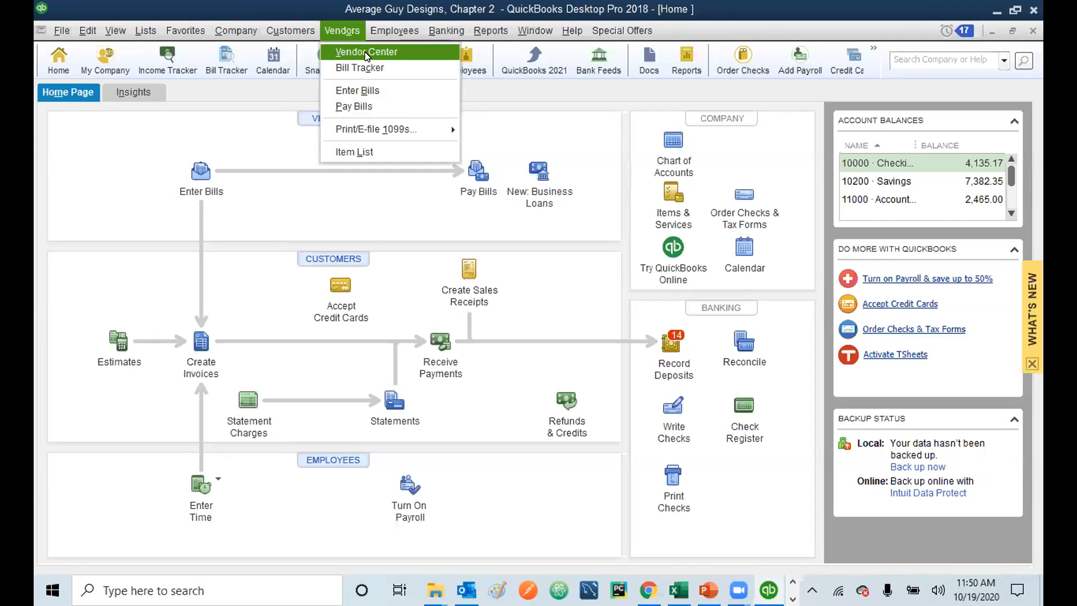
left_click(365, 52)
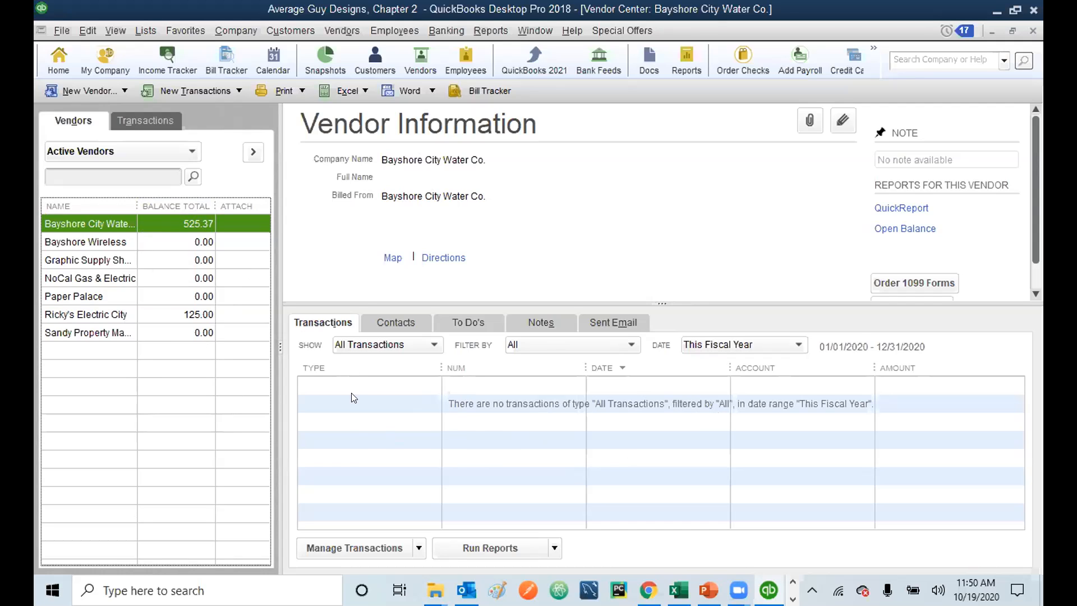
left_click(124, 91)
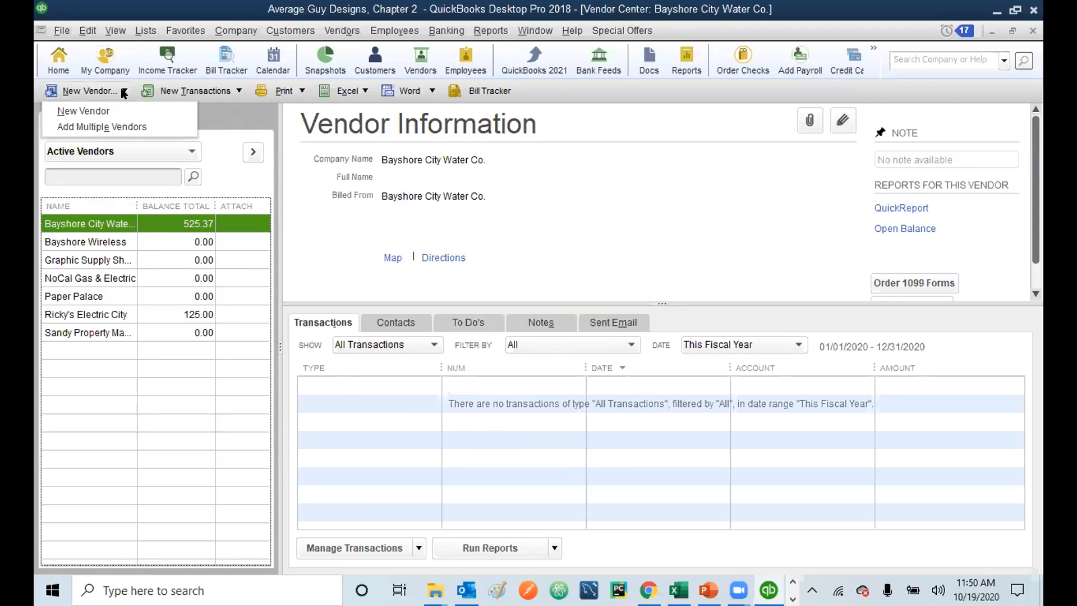
left_click(123, 91)
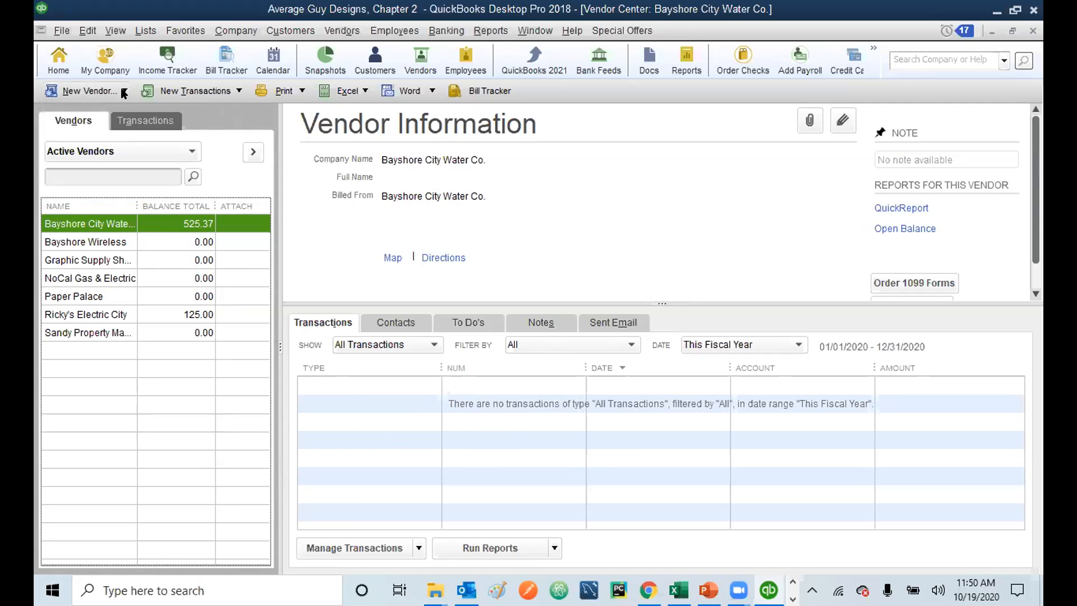
left_click(86, 30)
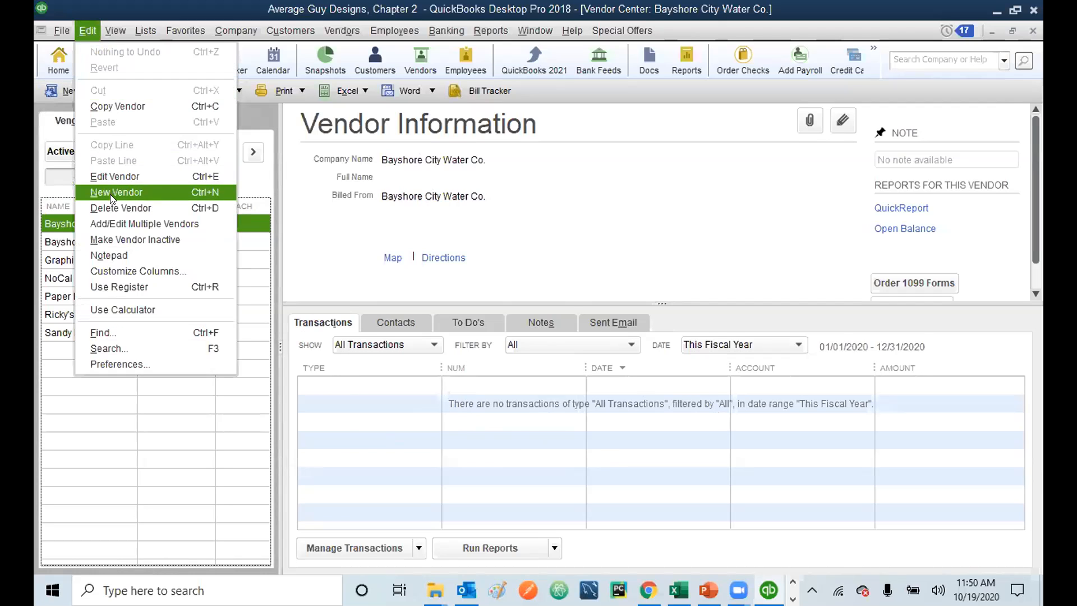
left_click(85, 19)
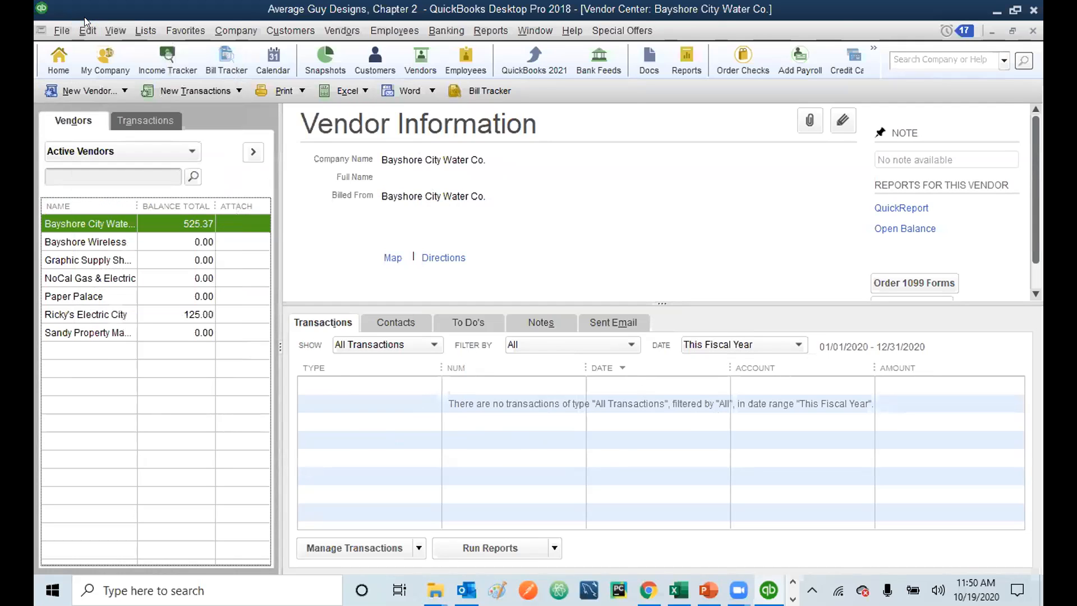
Review the context commands of the vendor list and compare them with the other ways to add, edit or delete a vendor.
right_click(127, 366)
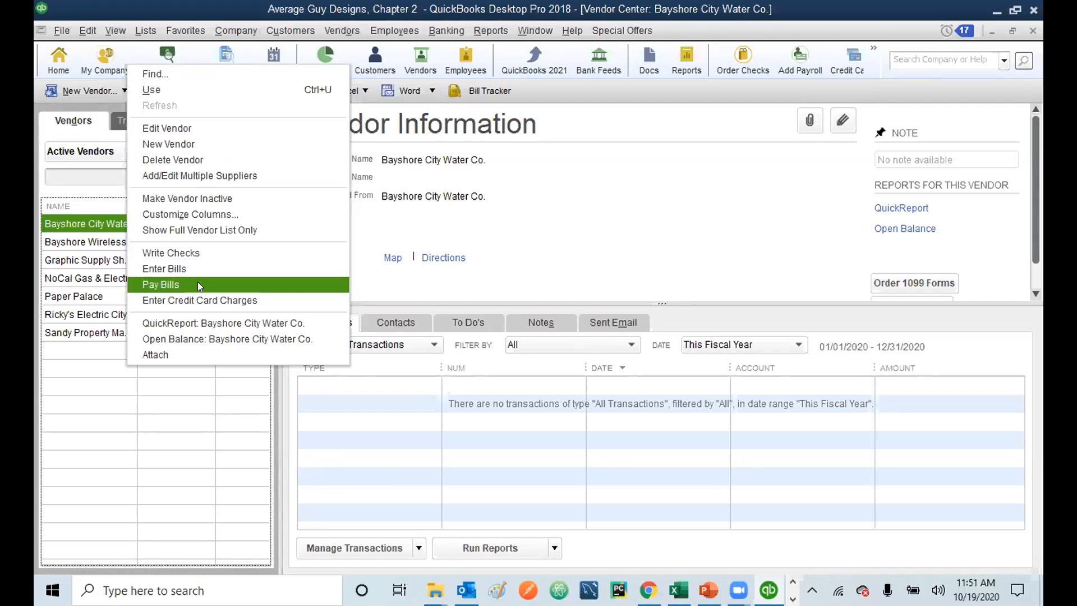
left_click(125, 439)
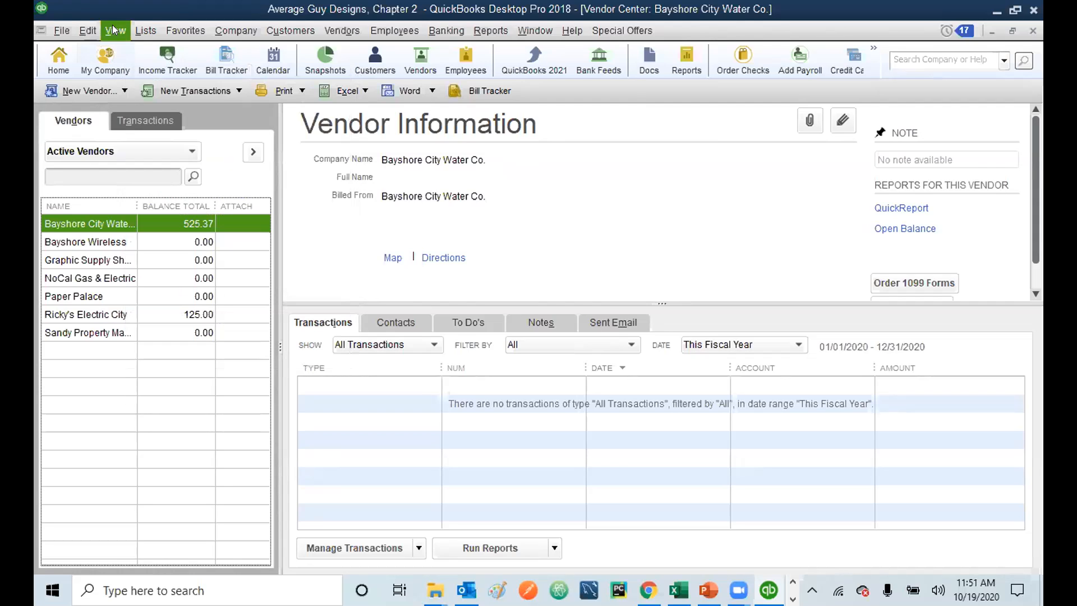
left_click(87, 29)
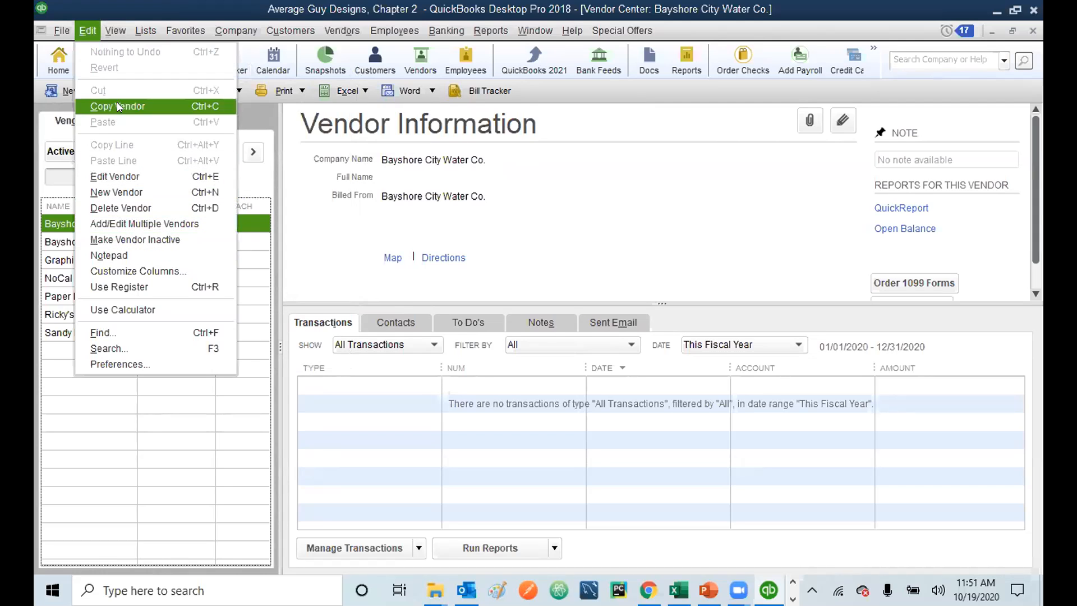
left_click(154, 497)
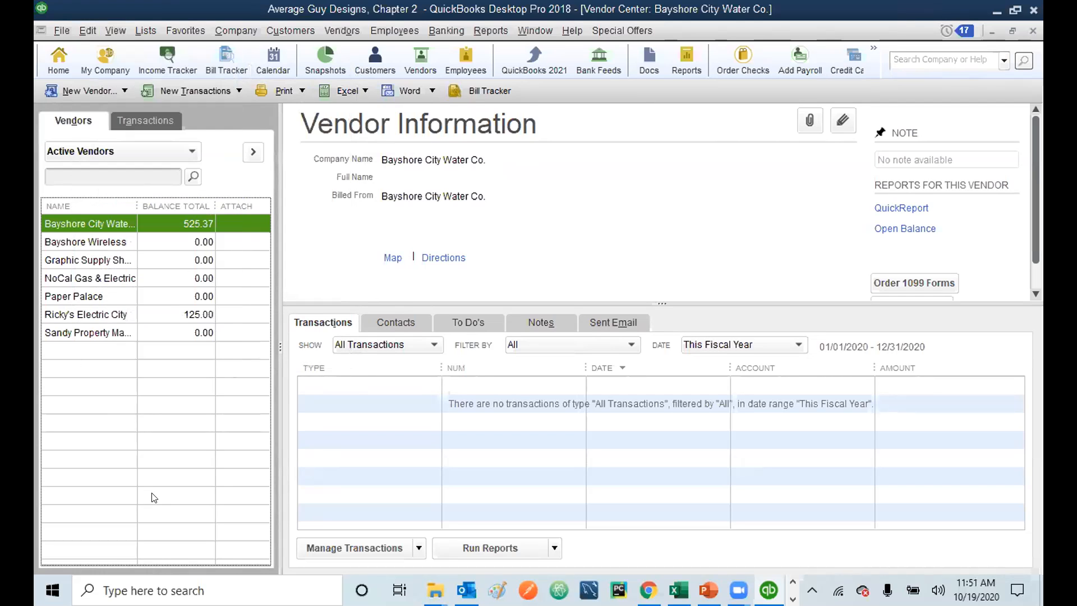
left_click(124, 90)
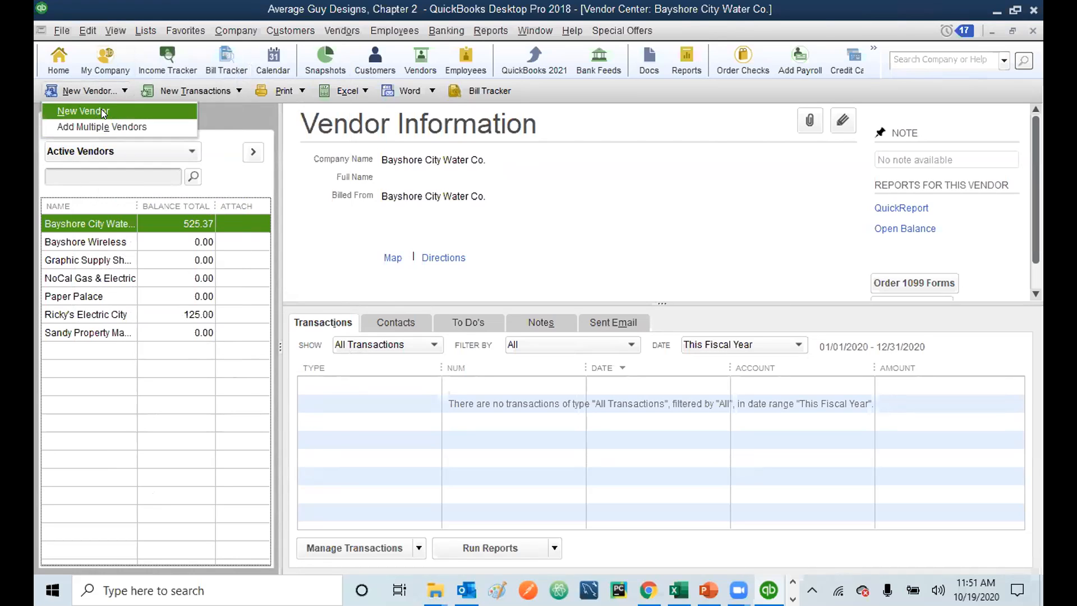
left_click(147, 431)
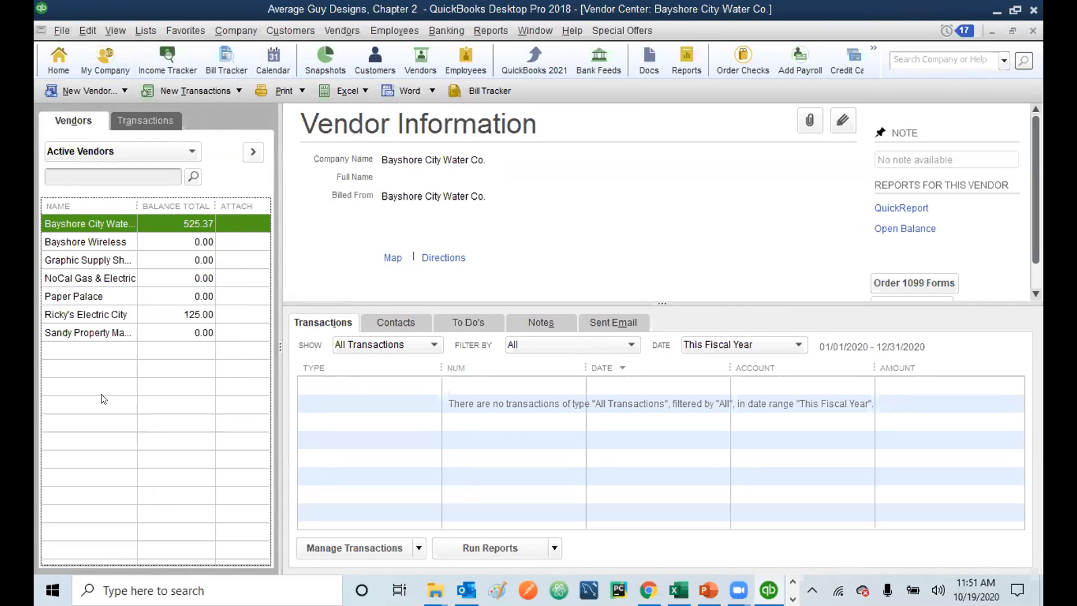
right_click(103, 399)
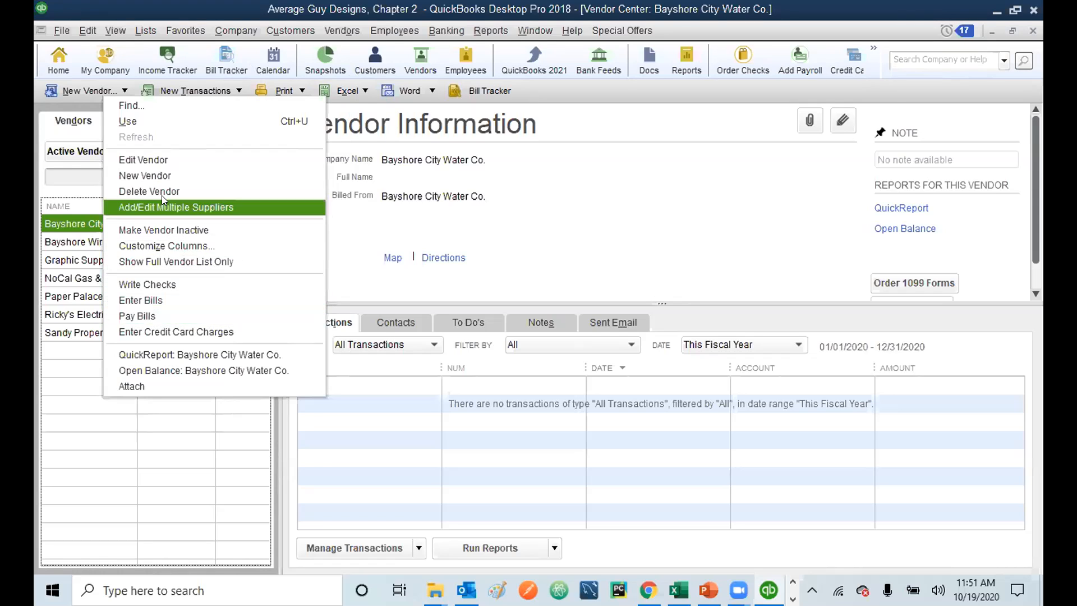
left_click(88, 409)
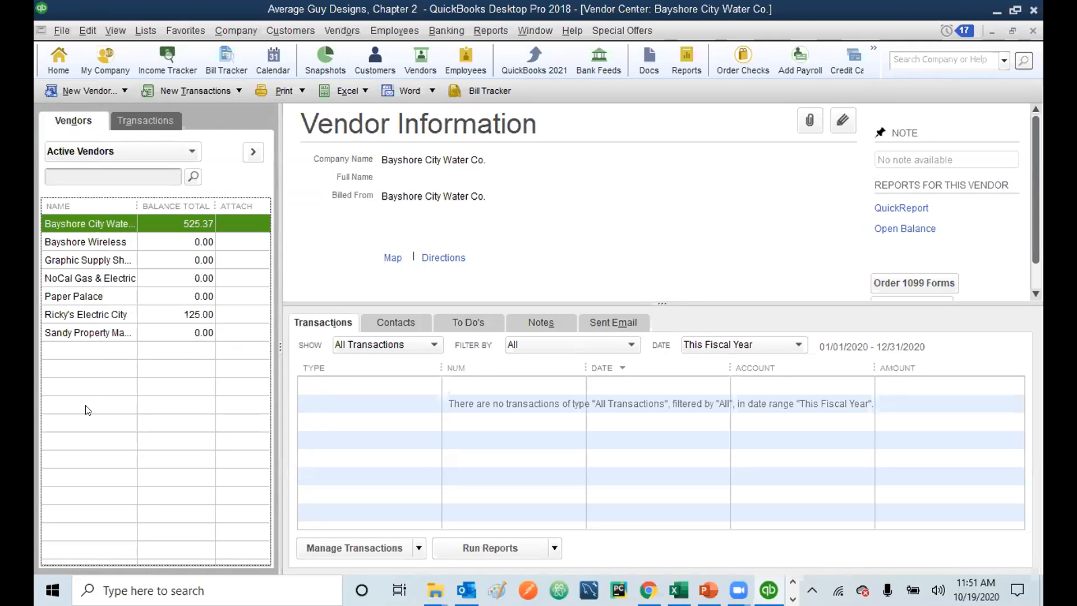
Close the Vendor Center, look over the vendor commands available from the Home page, and open the Vendor Center again.
left_click(1033, 31)
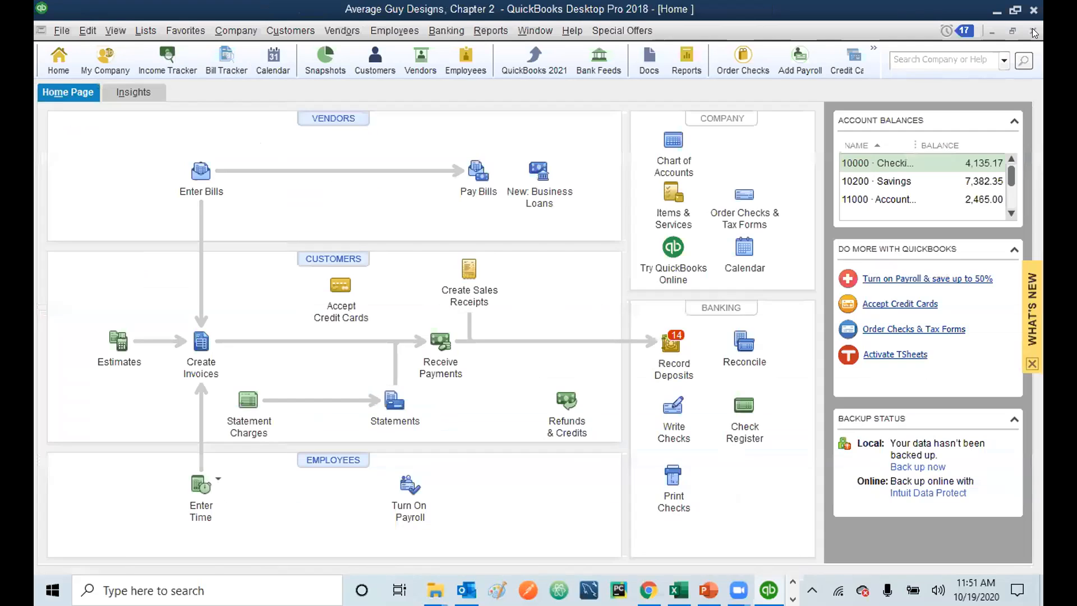
left_click(341, 30)
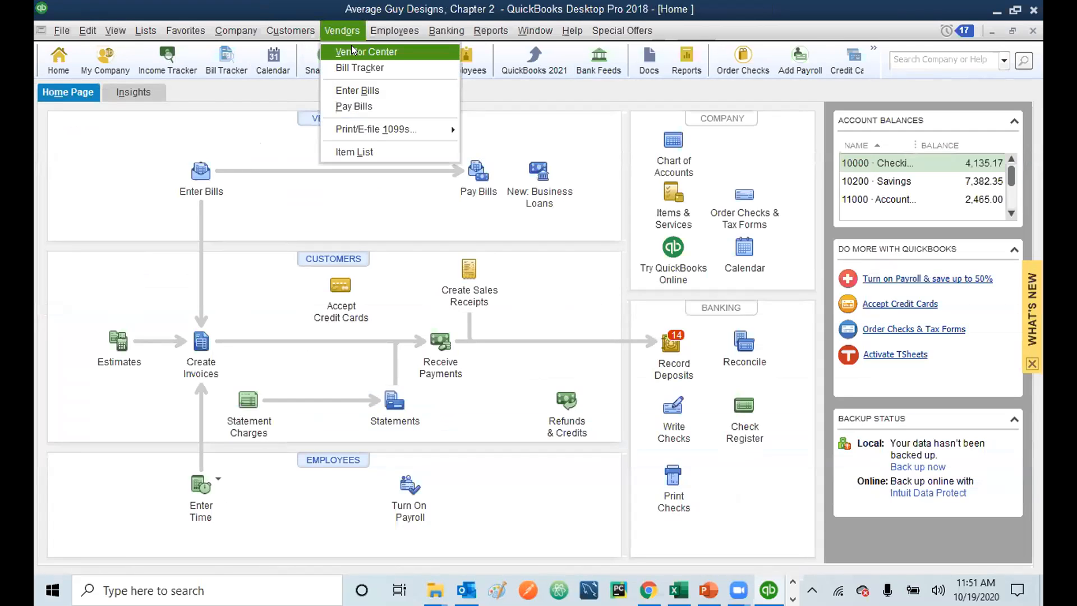
left_click(281, 82)
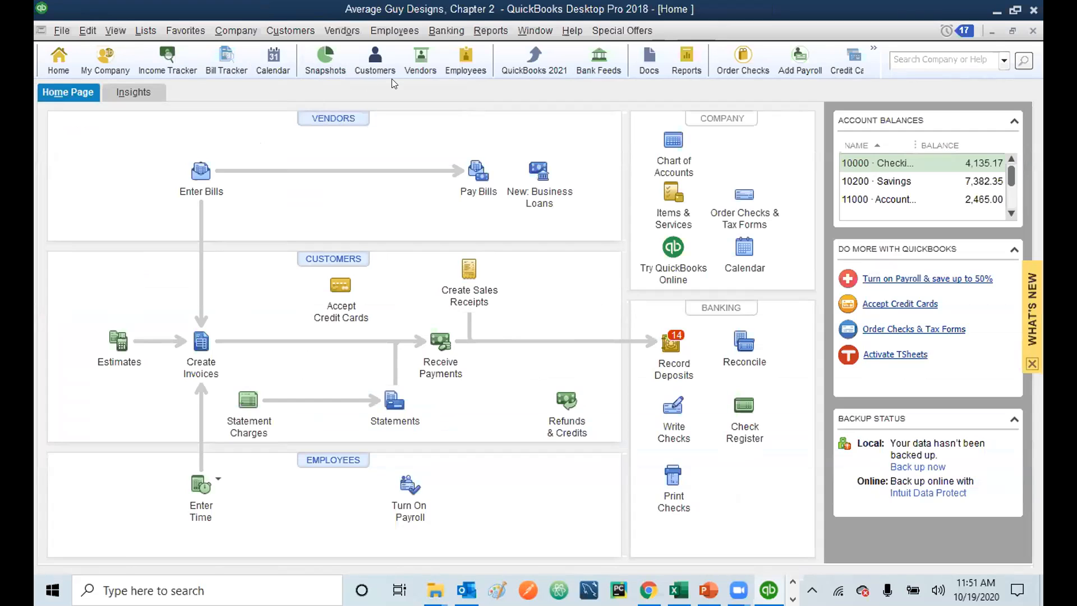
left_click(421, 57)
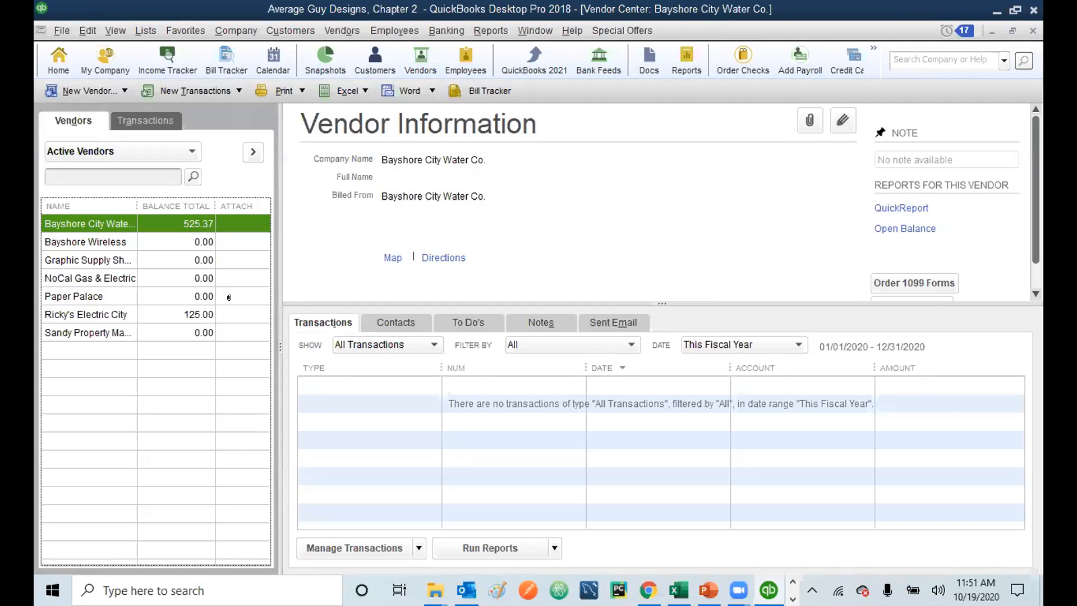
Recheck the three places in the Vendor Center that offer the New Vendor command.
left_click(126, 92)
left_click(125, 92)
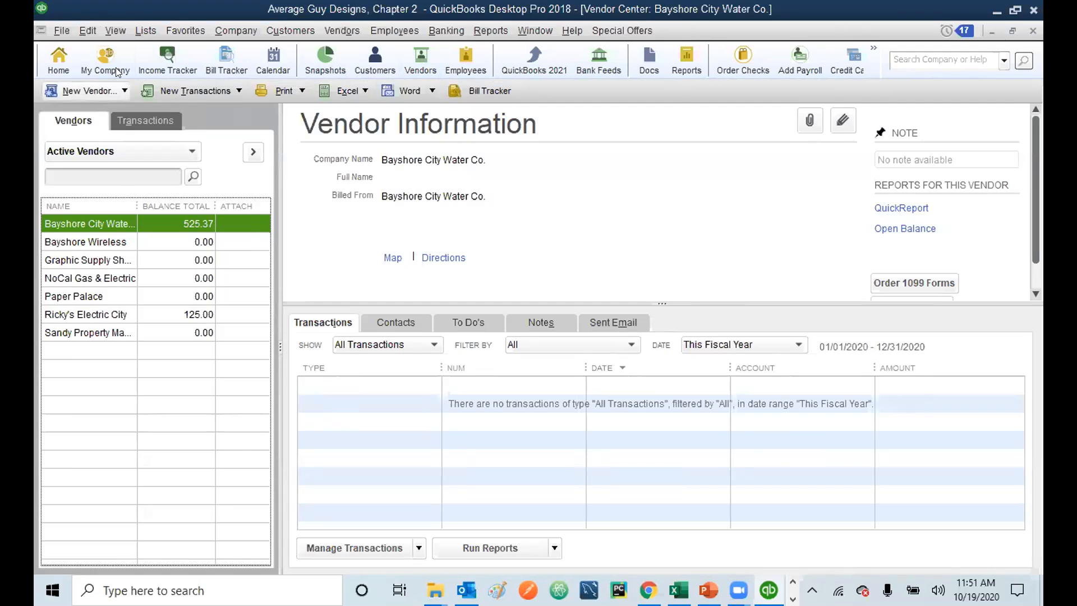
left_click(88, 31)
left_click(88, 32)
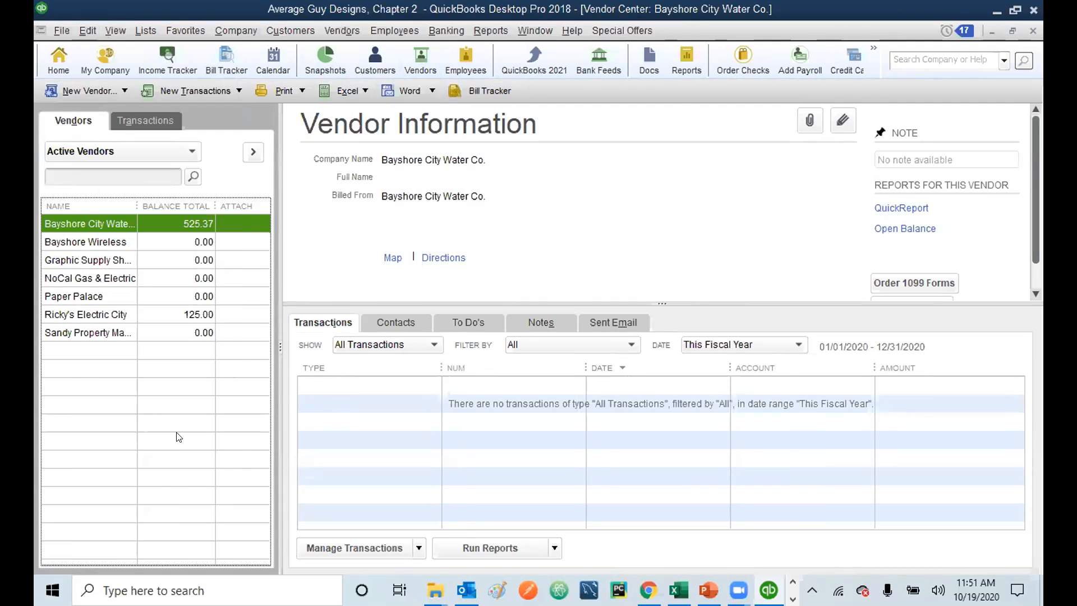
right_click(164, 399)
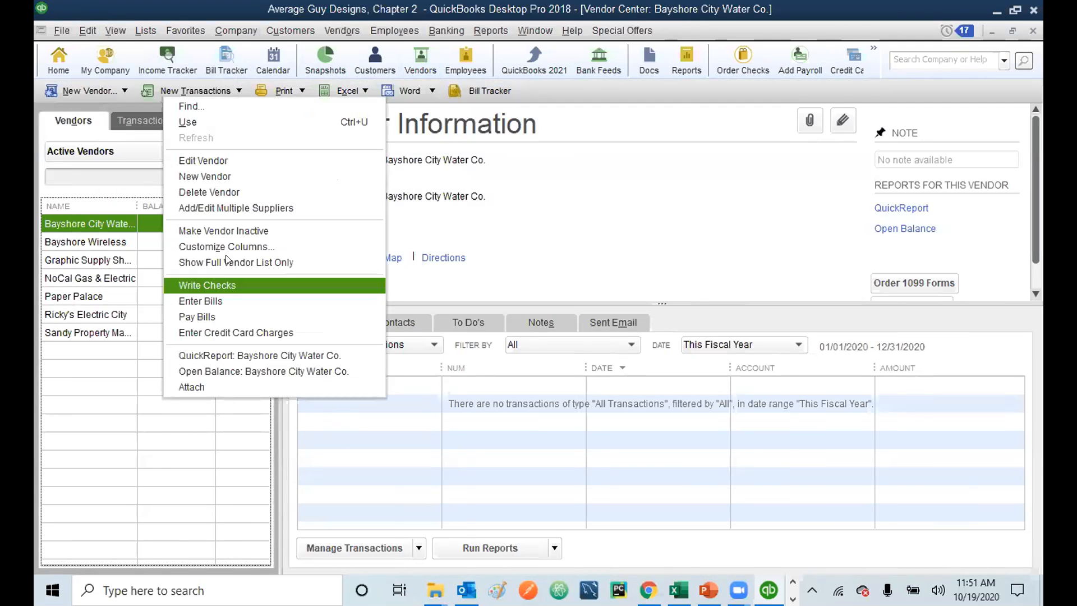
left_click(150, 426)
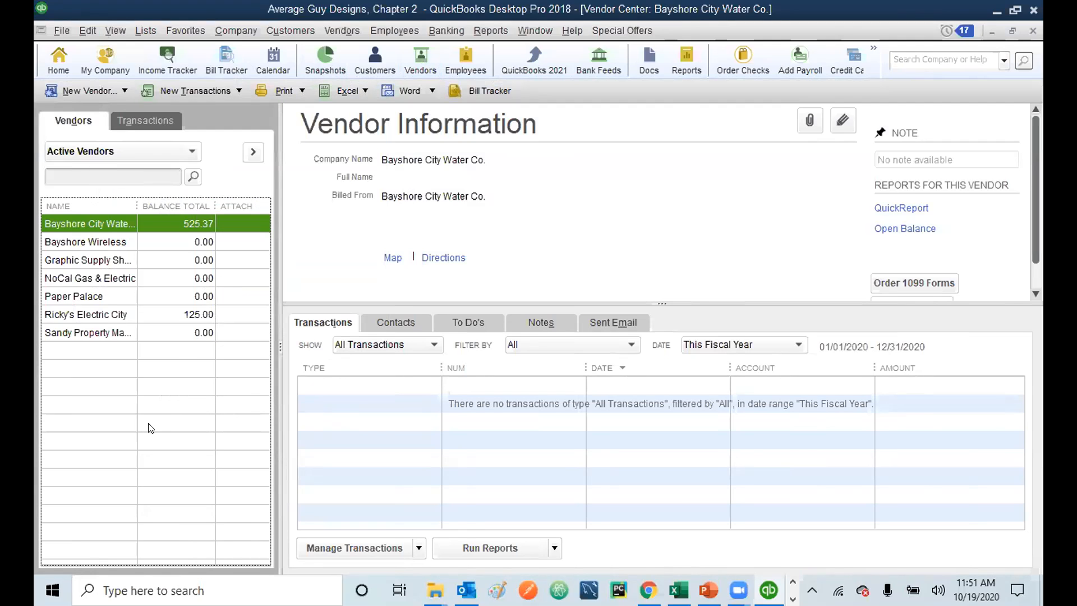
Return to the Home page, reopen the Vendor Center from its Vendors section, and close it again.
left_click(1032, 31)
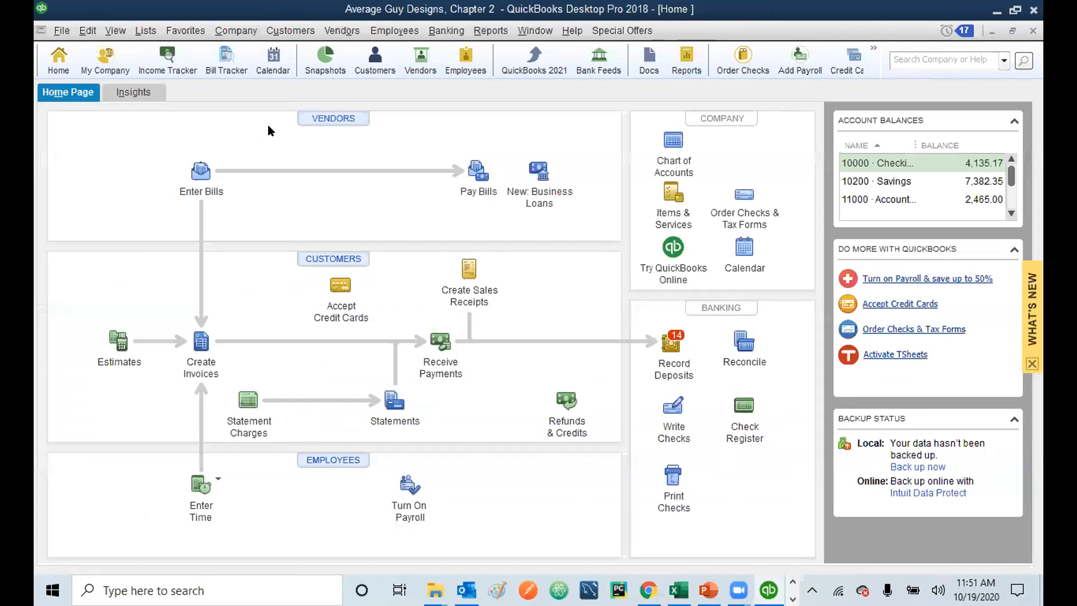
left_click(343, 31)
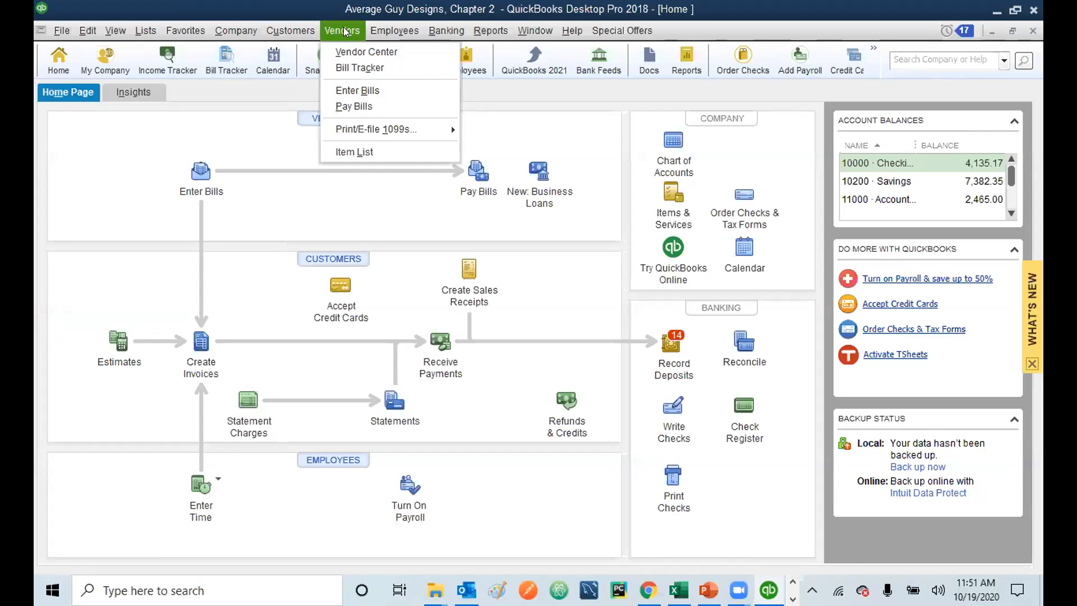
left_click(342, 31)
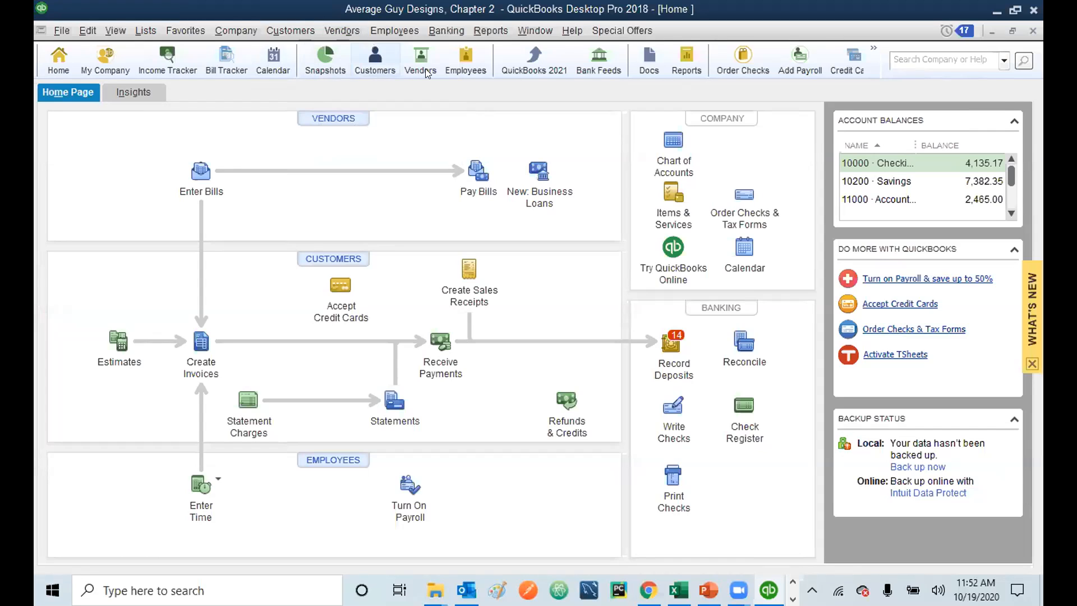
left_click(338, 117)
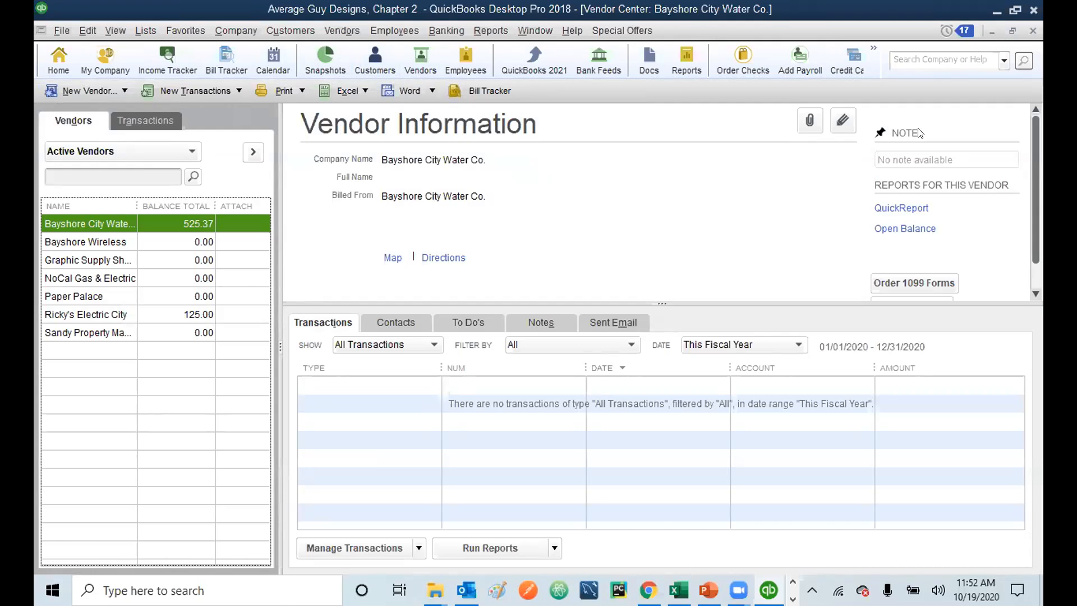
left_click(1033, 32)
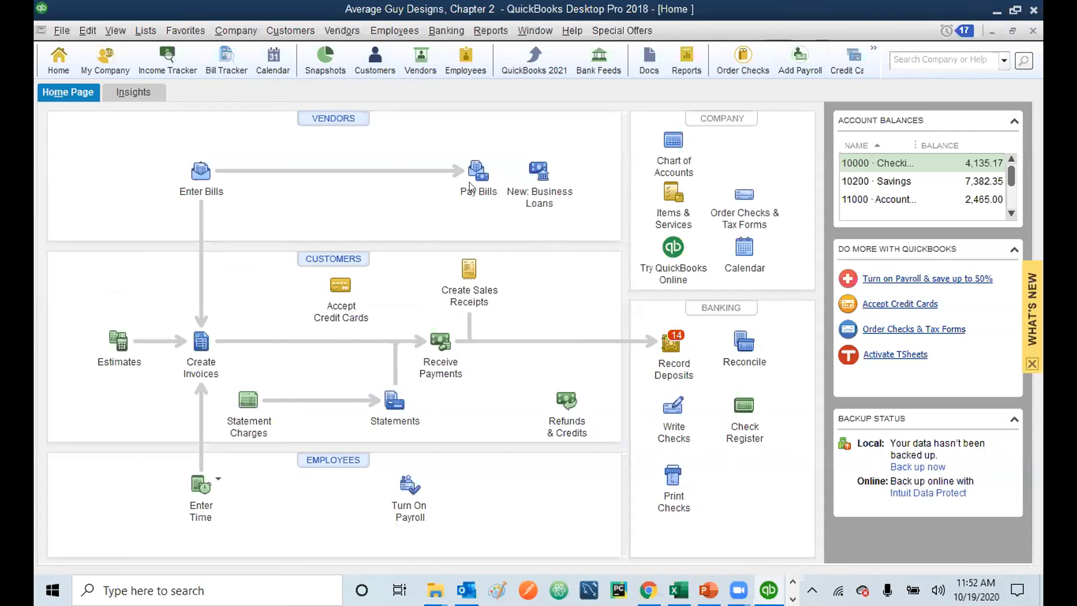
Close the Home page and close the Average Guy Designs, Chapter 2 company file.
left_click(1034, 29)
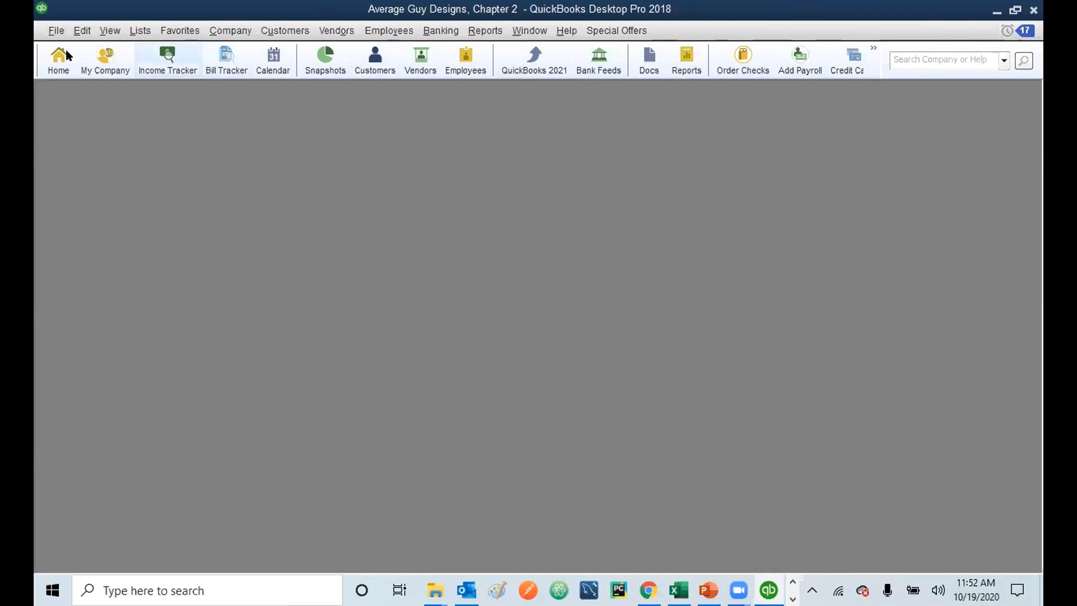
left_click(56, 30)
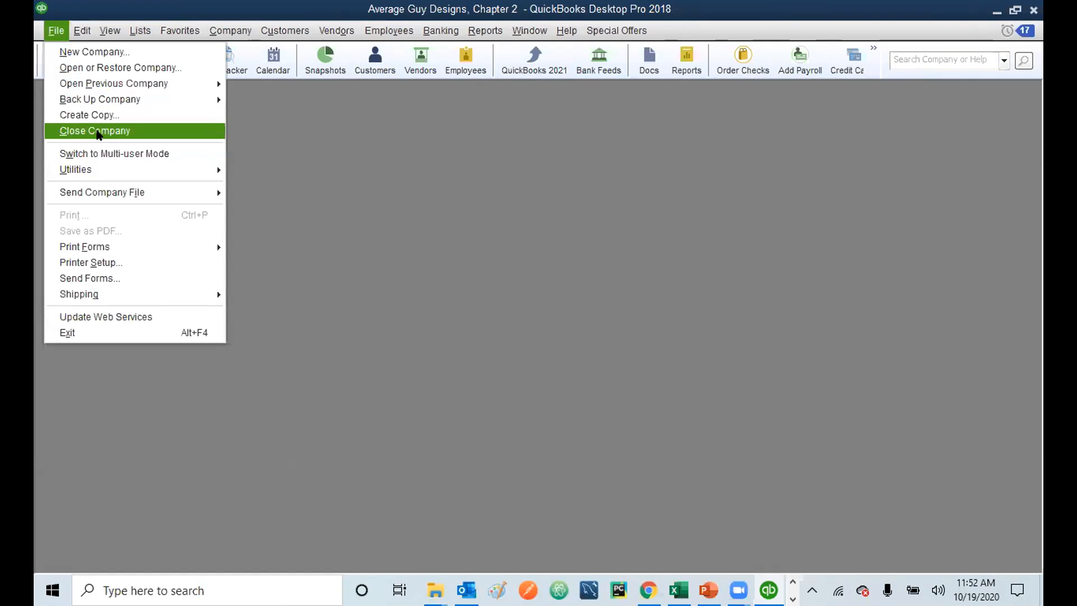
left_click(95, 131)
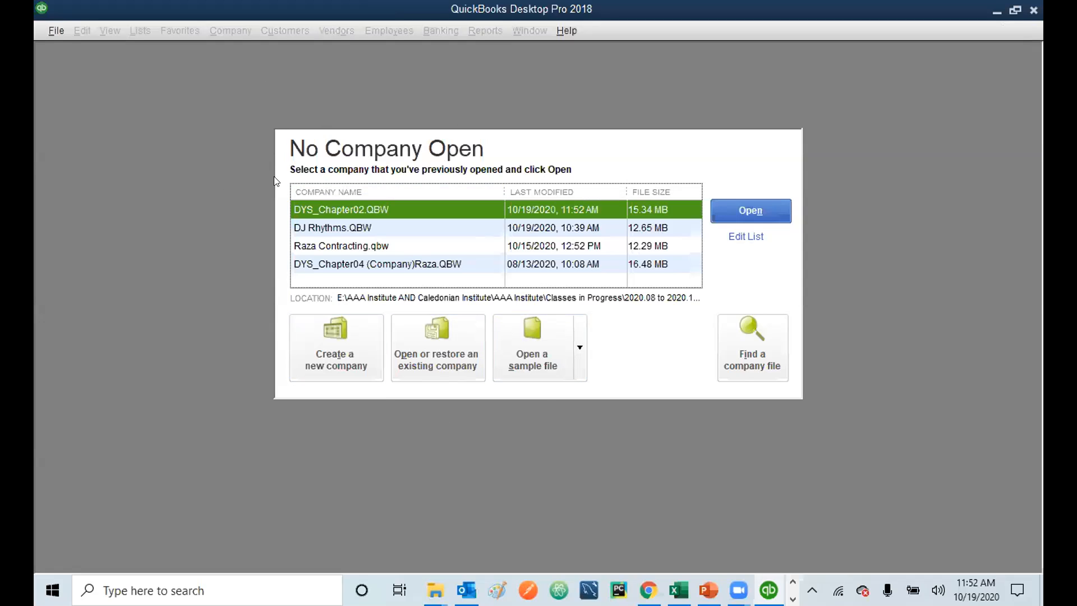
Examine the ways to open or restore a company file, including the previously opened DJ Rhythms.QBW, without opening one.
left_click(303, 223)
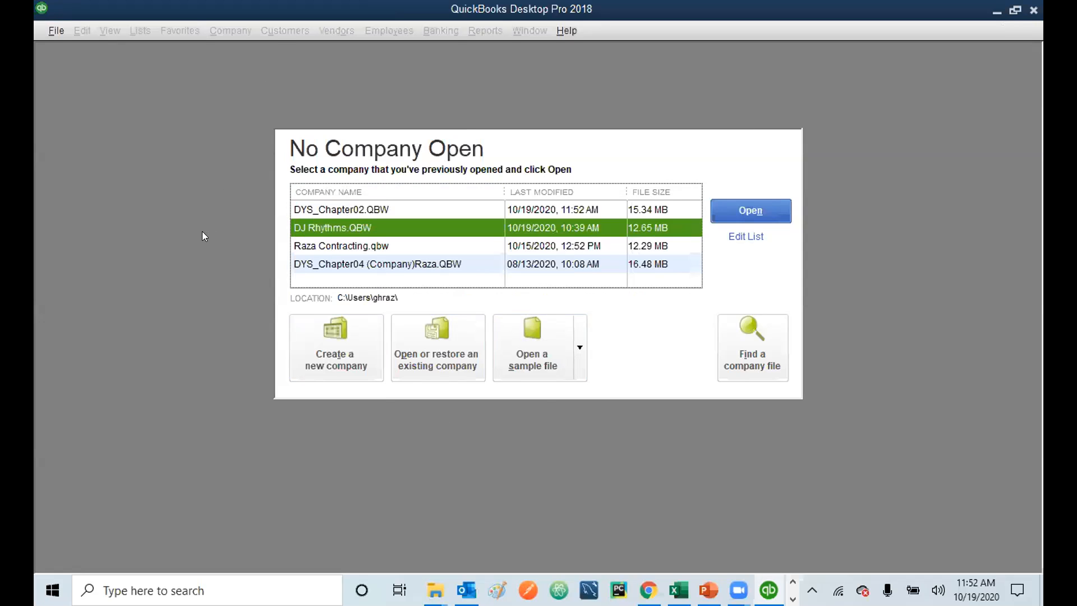
left_click(47, 29)
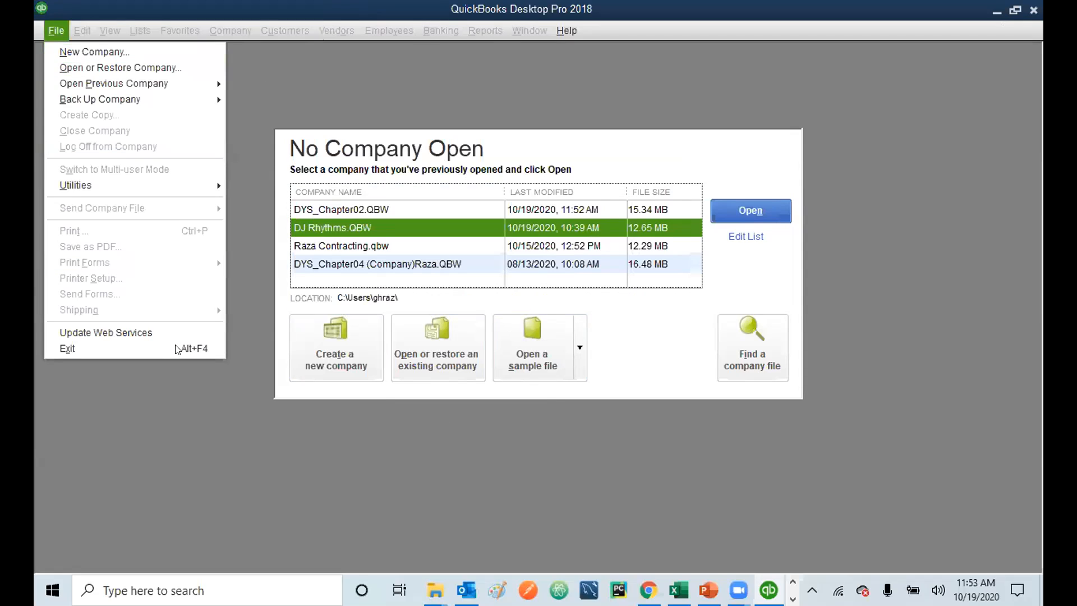
left_click(199, 423)
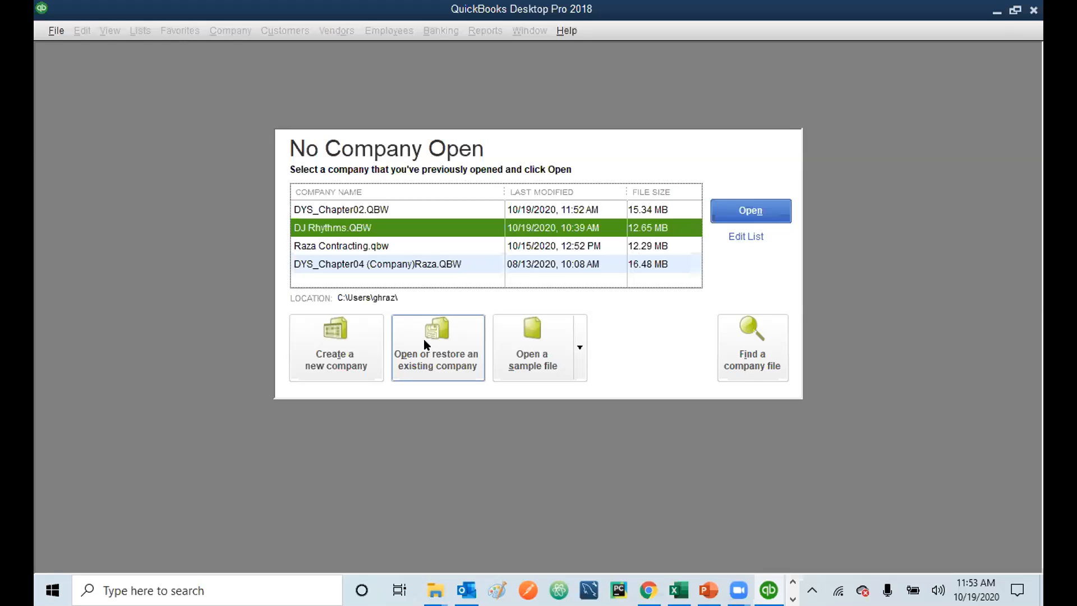
left_click(446, 347)
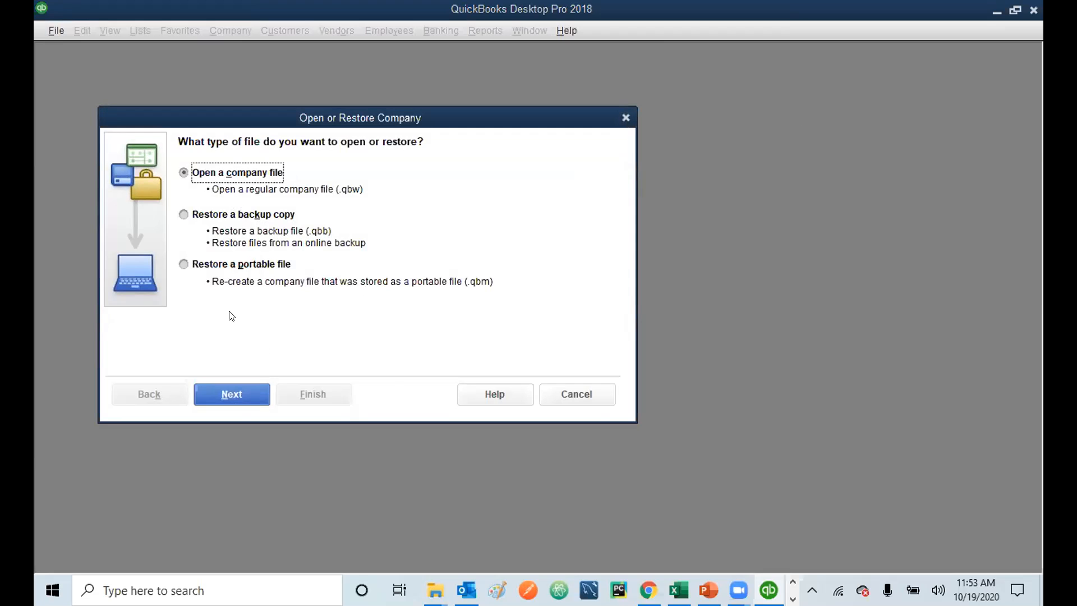
left_click(557, 396)
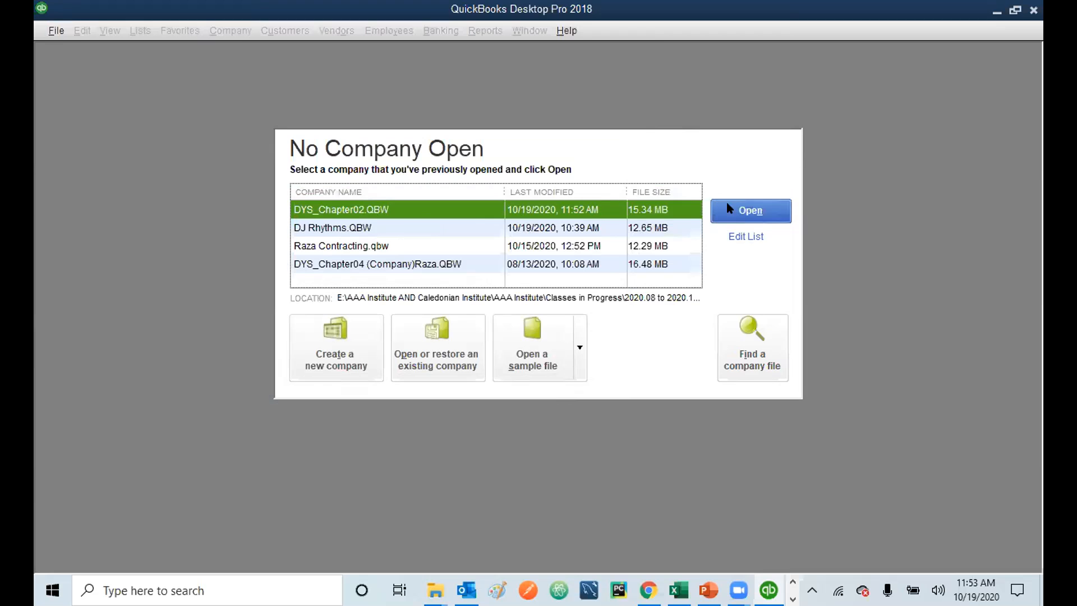
Start opening or restoring an existing company, selecting Restore a portable file as the file type.
left_click(431, 362)
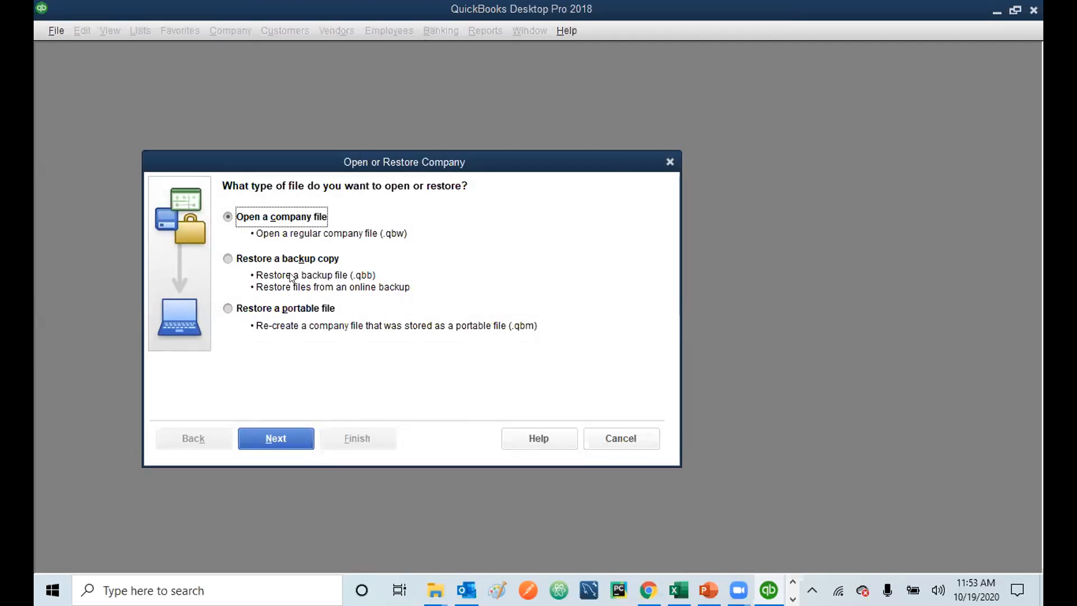
left_click(227, 311)
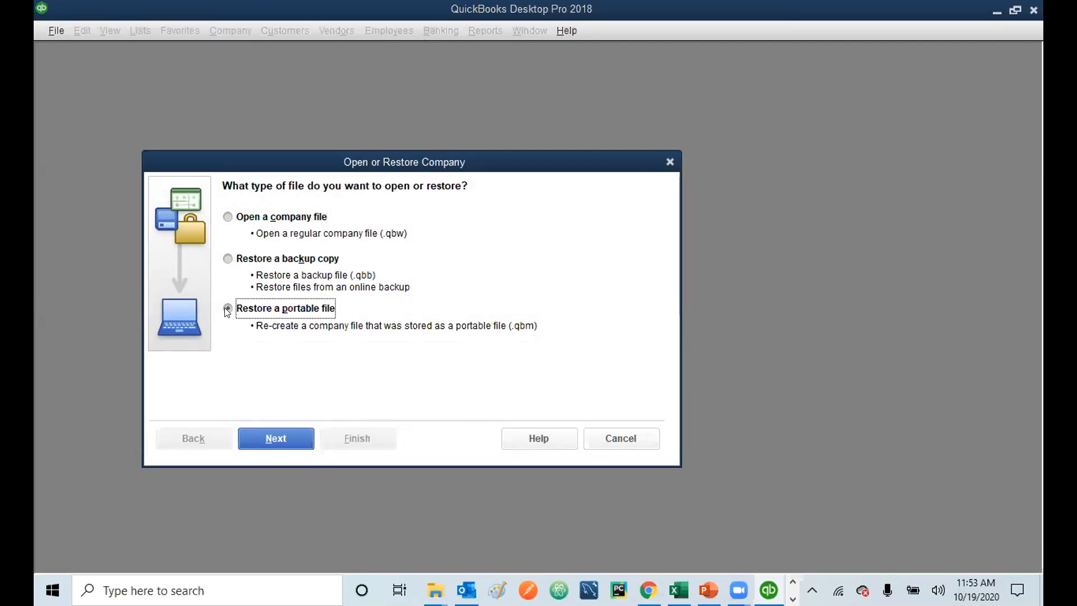
left_click(227, 311)
left_click(276, 436)
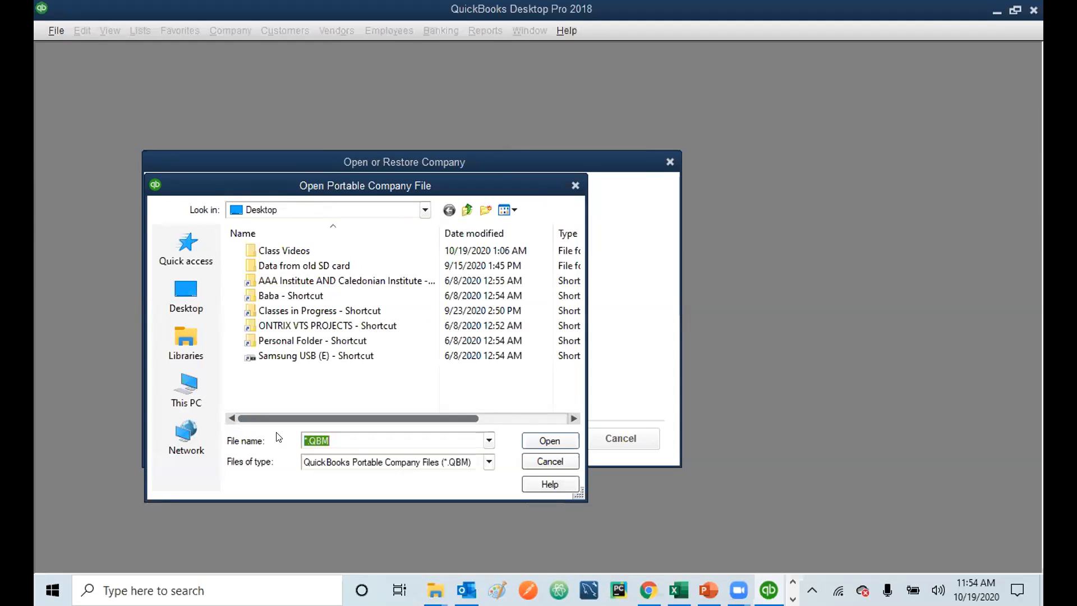
Choose DYS_Chapter03 (Portable).QBM from the QB18_SEF_PCF folder in Classes in Progress as the file to restore, dismissing the OneDrive sign-in message.
left_click(192, 297)
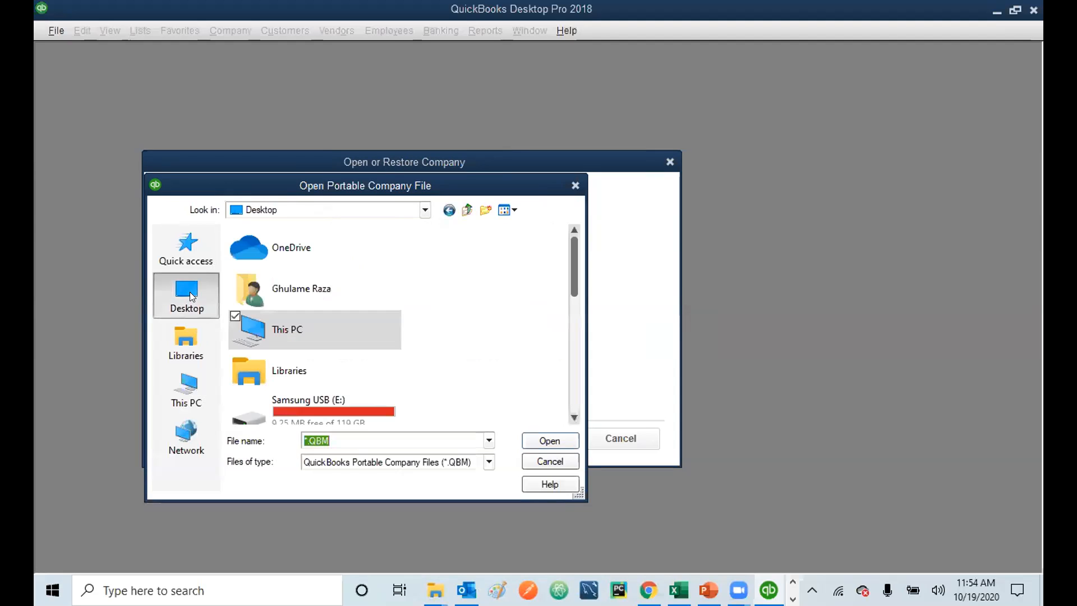
left_click(570, 385)
left_click(570, 386)
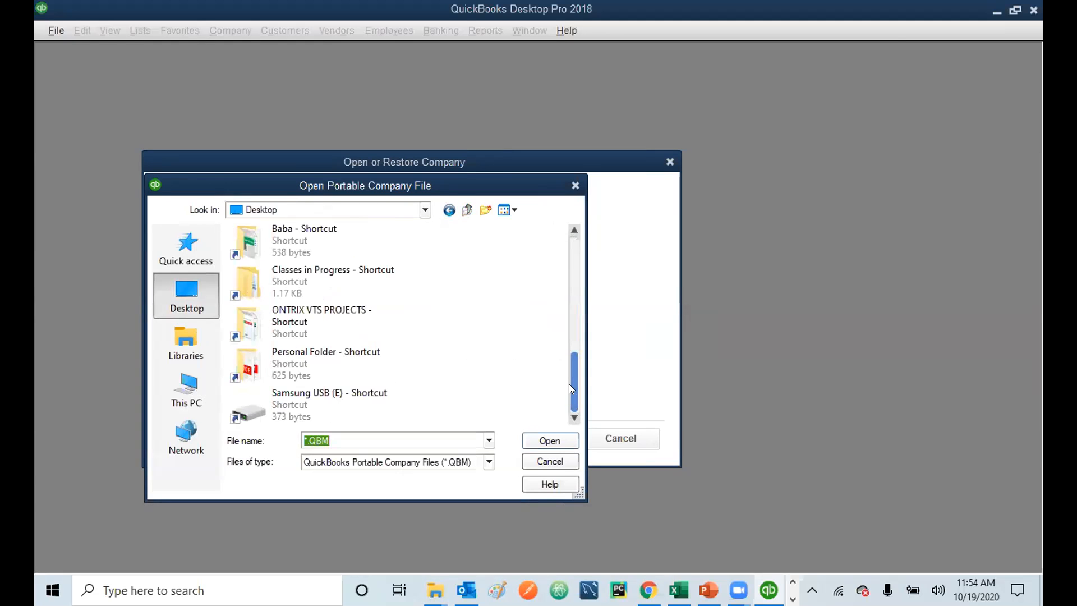
double_click(317, 281)
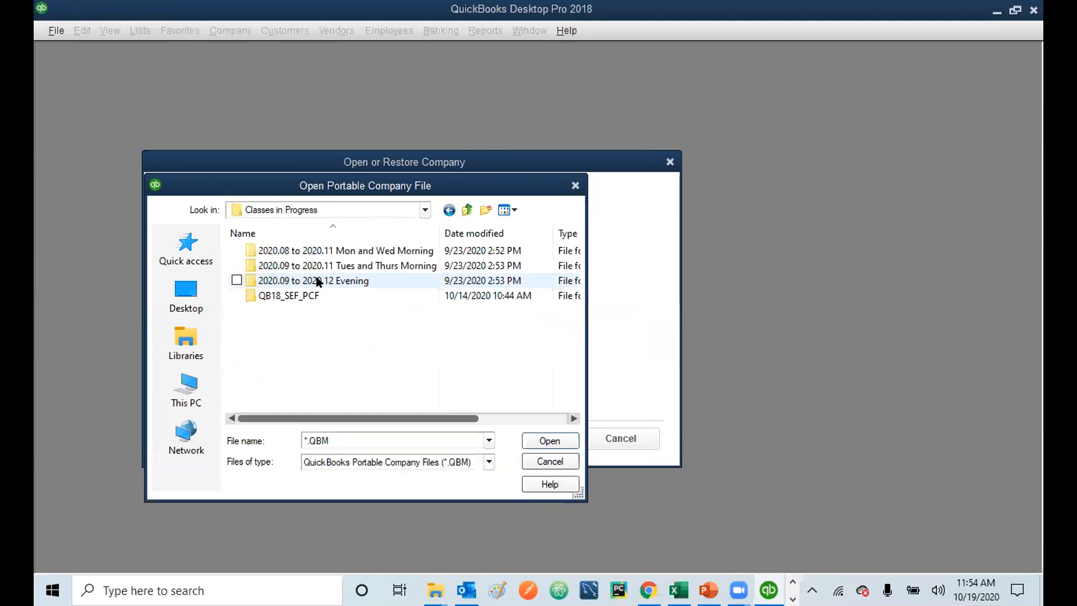
double_click(300, 295)
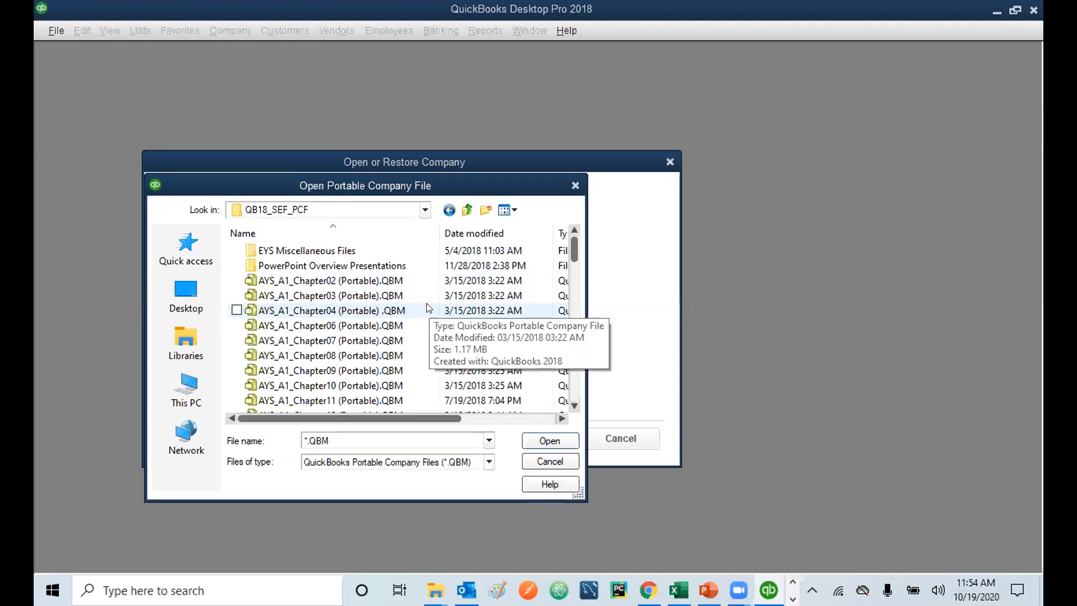
left_click_drag(572, 250, 571, 311)
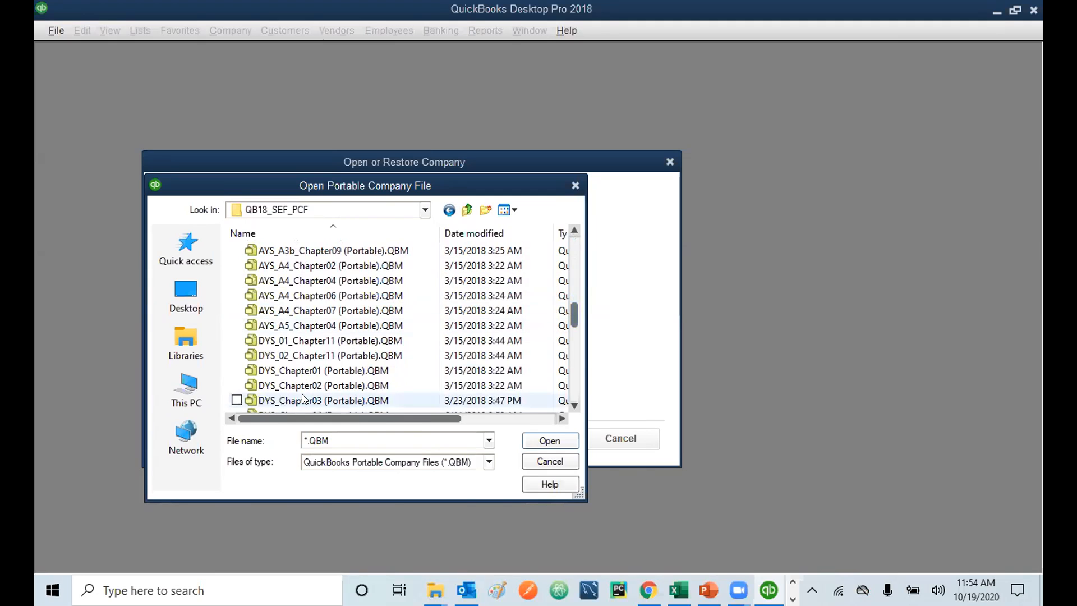
left_click(299, 404)
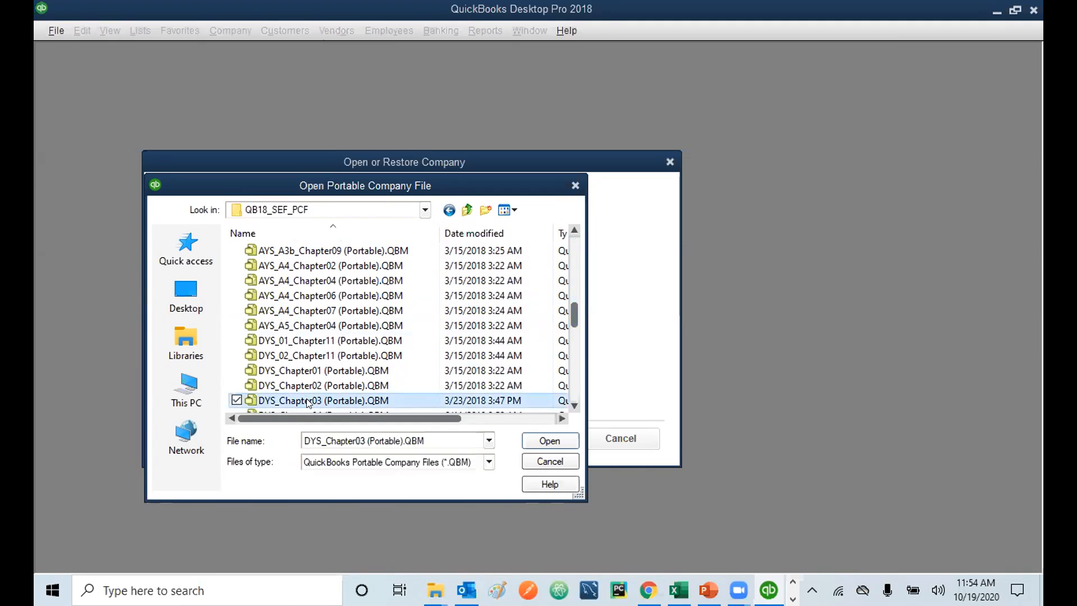
double_click(312, 400)
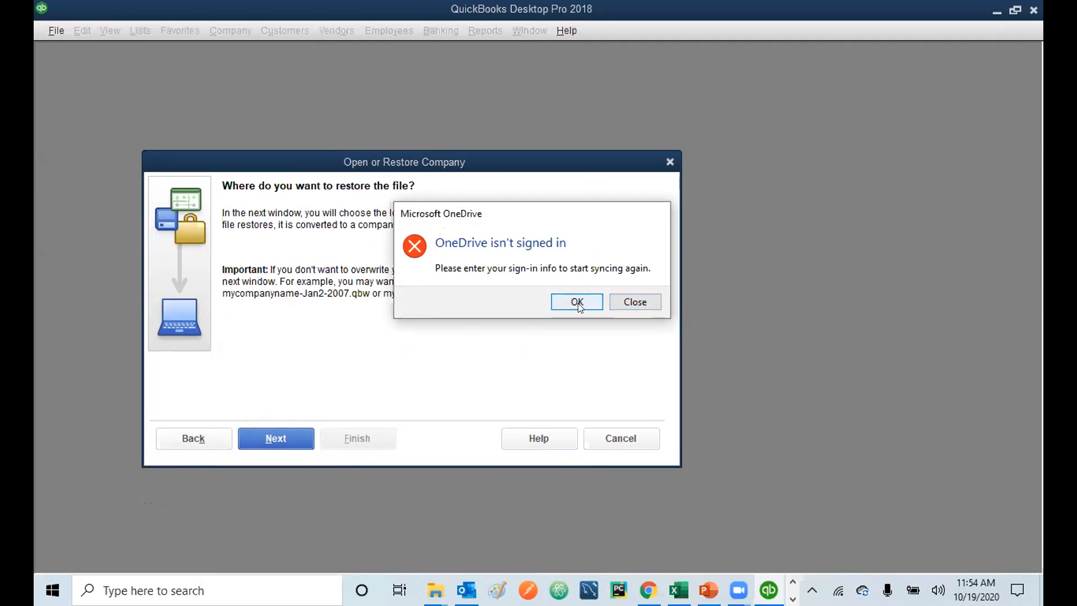
left_click(634, 302)
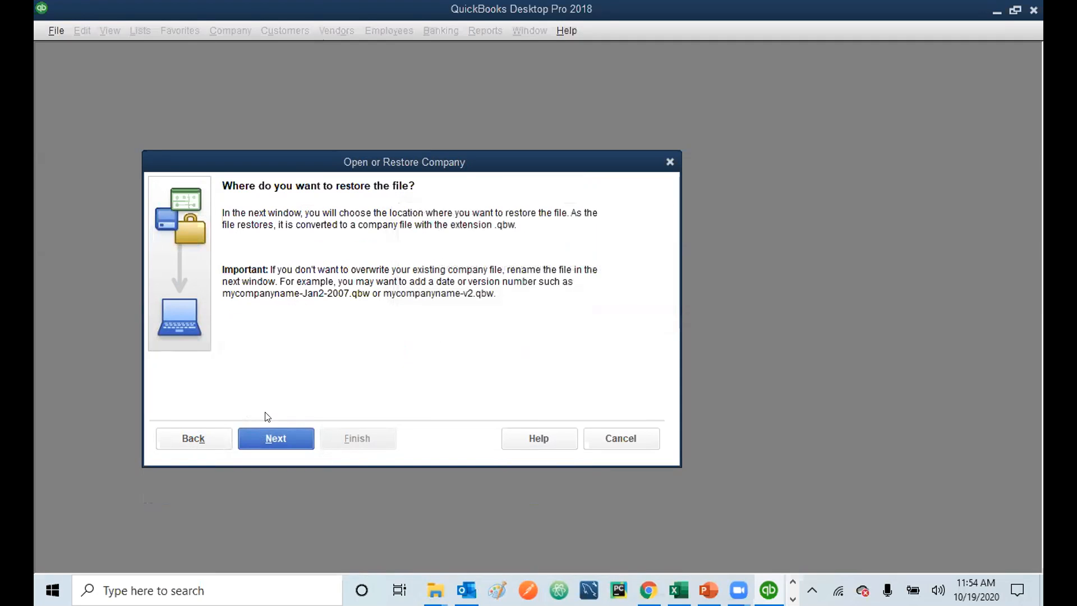
Continue to the save location and rename the restored file, replacing "(Company)" after DYS_Chapter03 with the owner's surname.
left_click(266, 436)
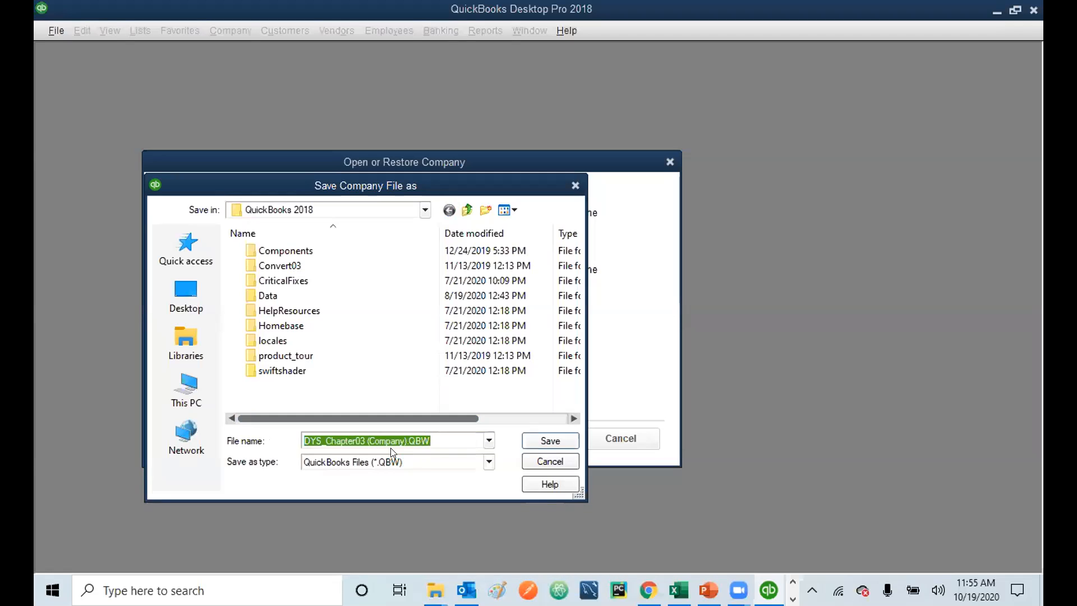
left_click(406, 438)
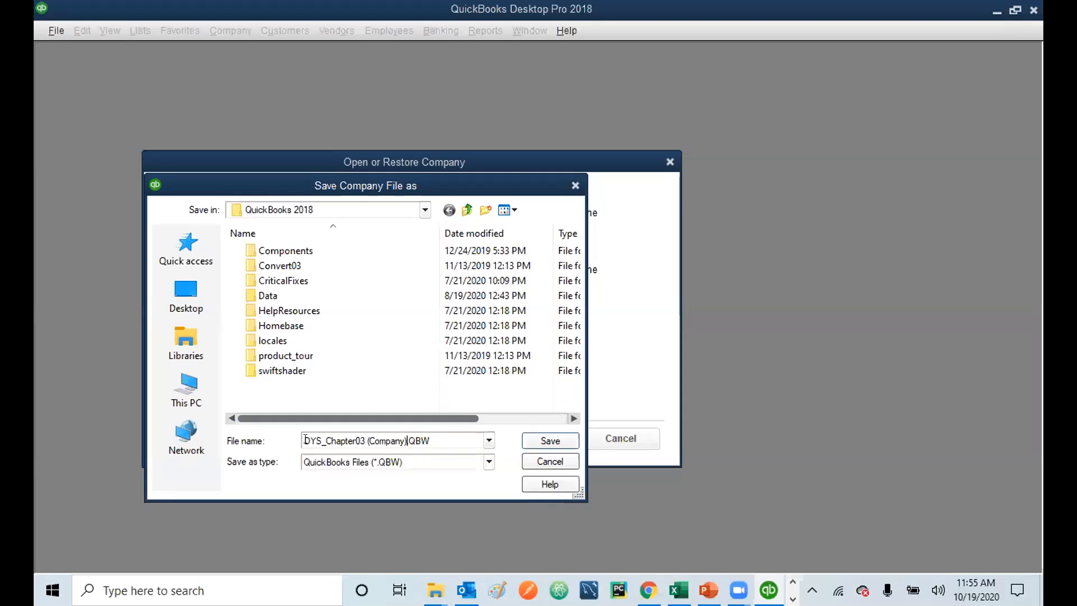
key("BackSpace")
key("BackSpace")
key("BackSpace")
key("BackSpace")
key("BackSpace")
key("BackSpace")
key("BackSpace")
key("BackSpace")
key("BackSpace")
type("Raza")
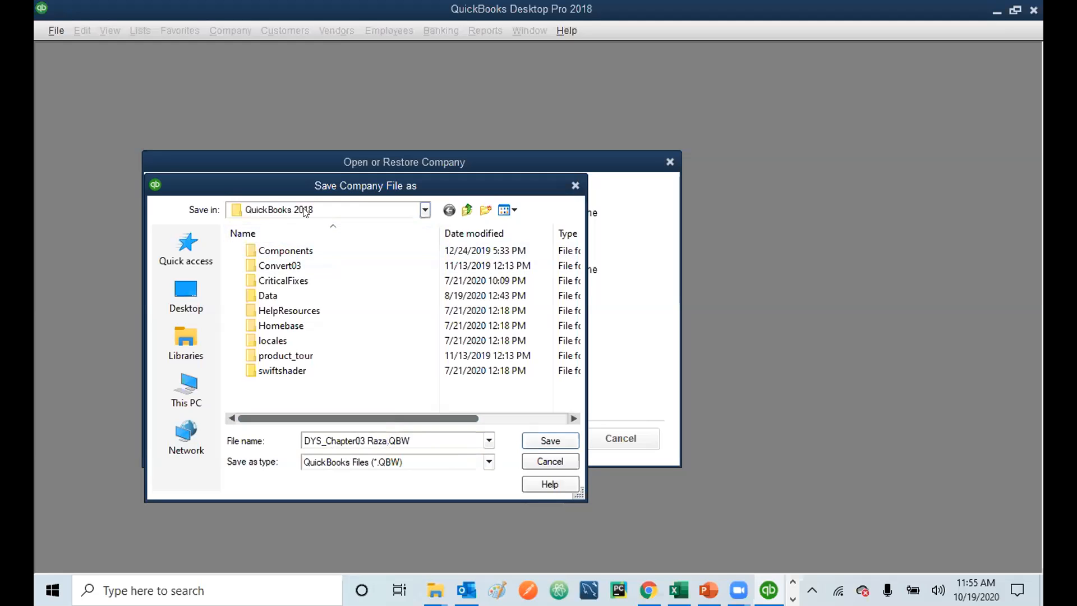
Try to save the restored company file in the QB18_SEF_PCF folder within Classes in Progress on the desktop.
left_click(189, 306)
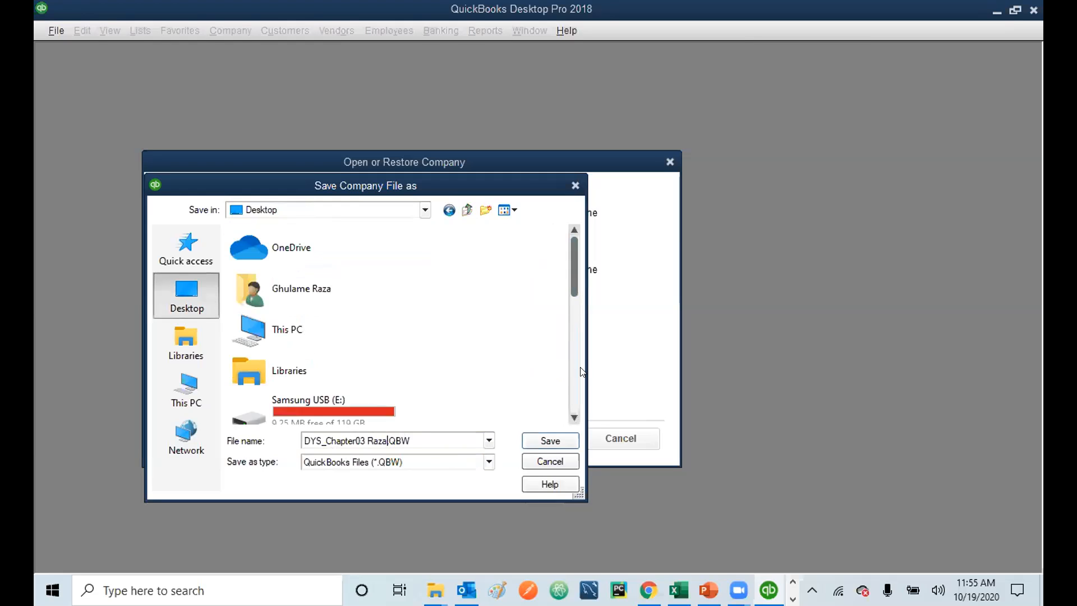
scroll(568, 379, "down", 3)
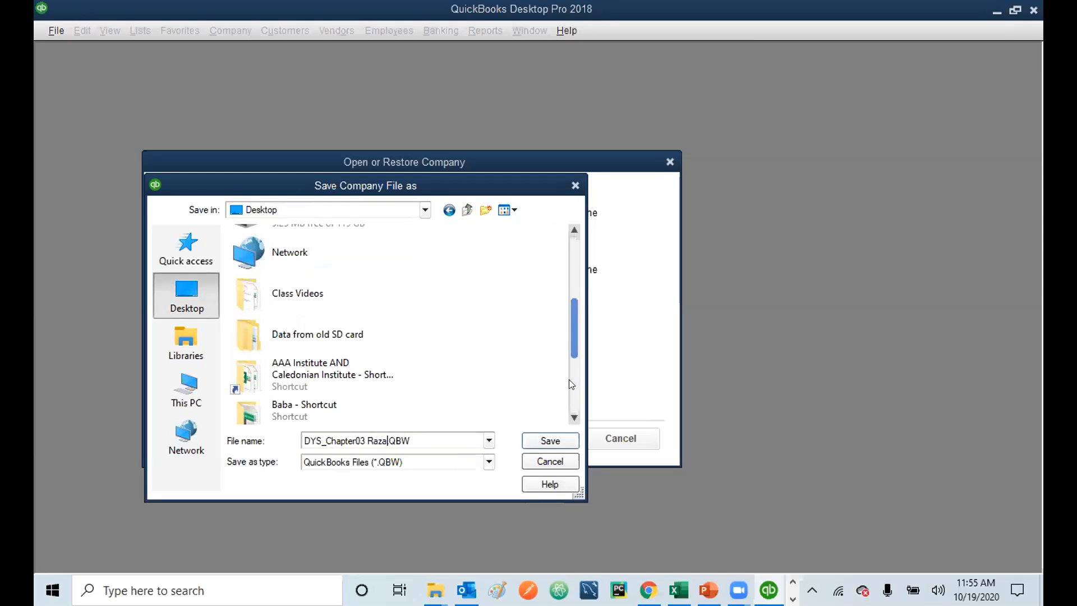
scroll(569, 379, "down", 3)
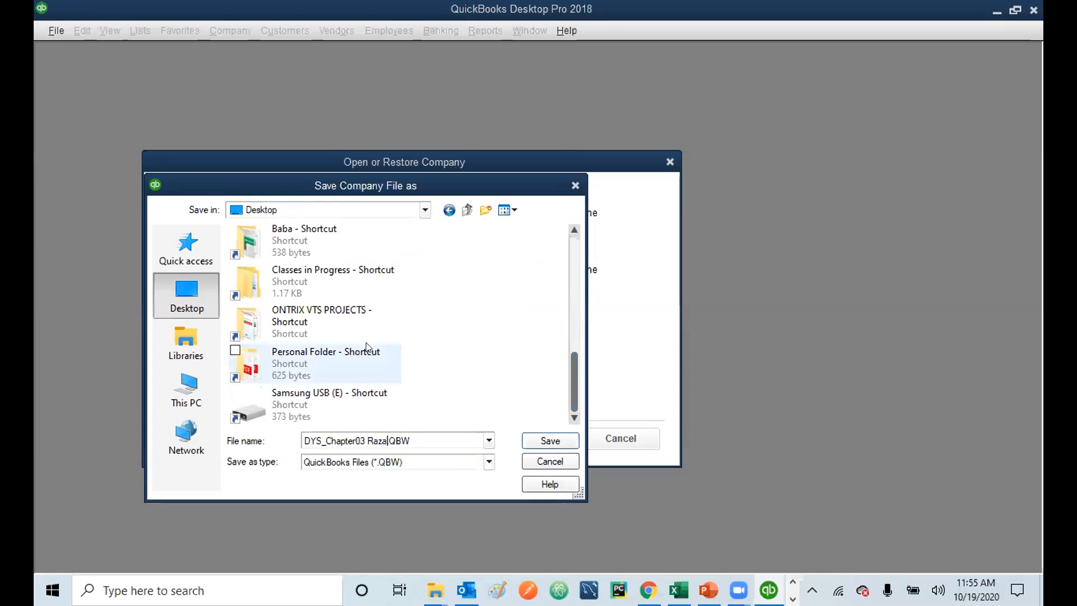
double_click(354, 282)
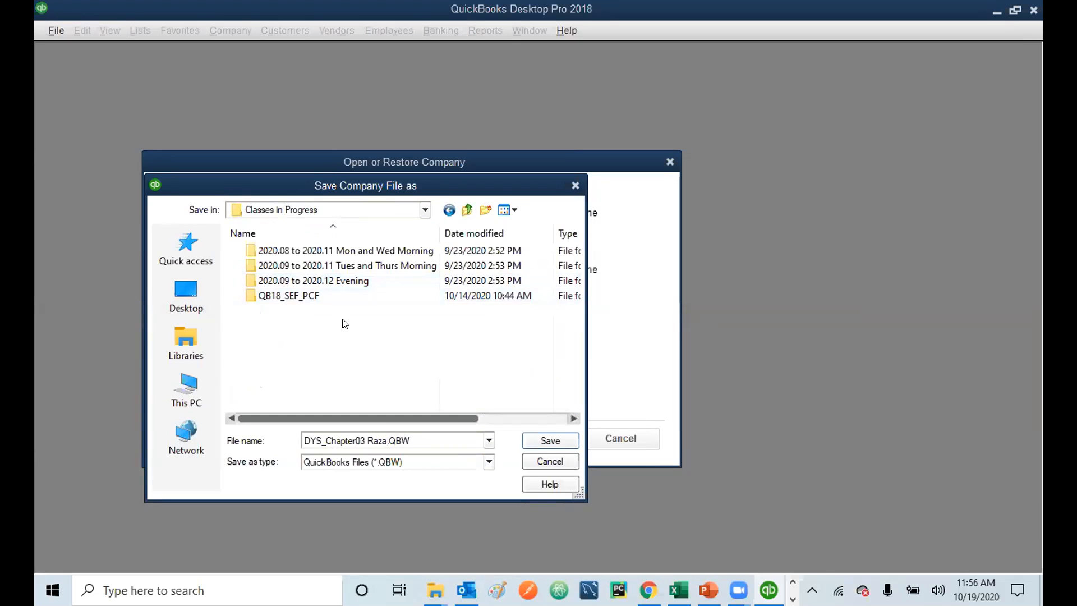
left_click(302, 298)
double_click(301, 297)
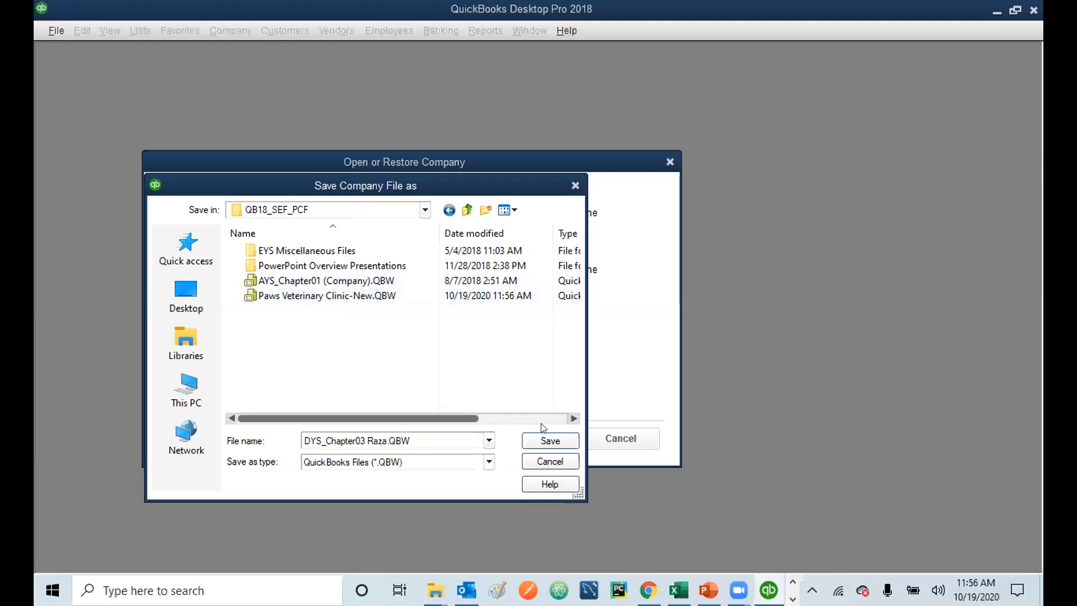
left_click(542, 440)
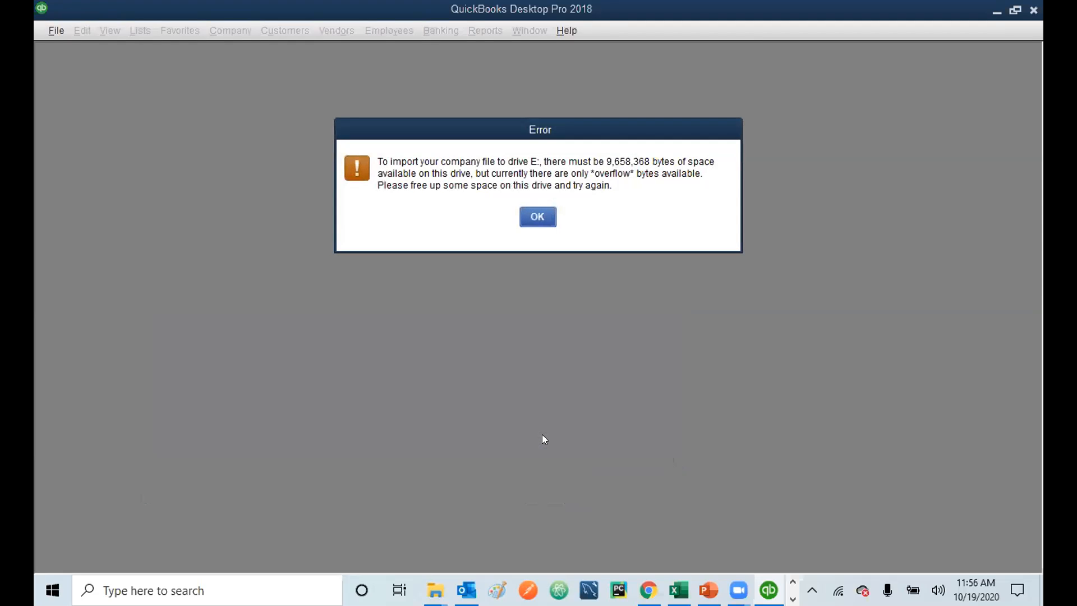
left_click(532, 219)
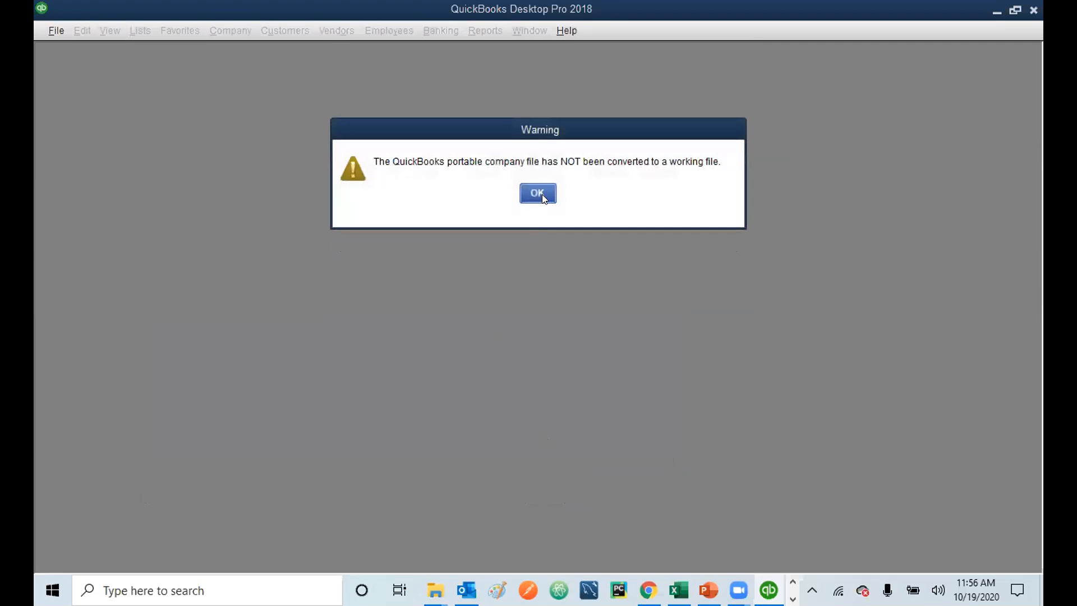
left_click(541, 194)
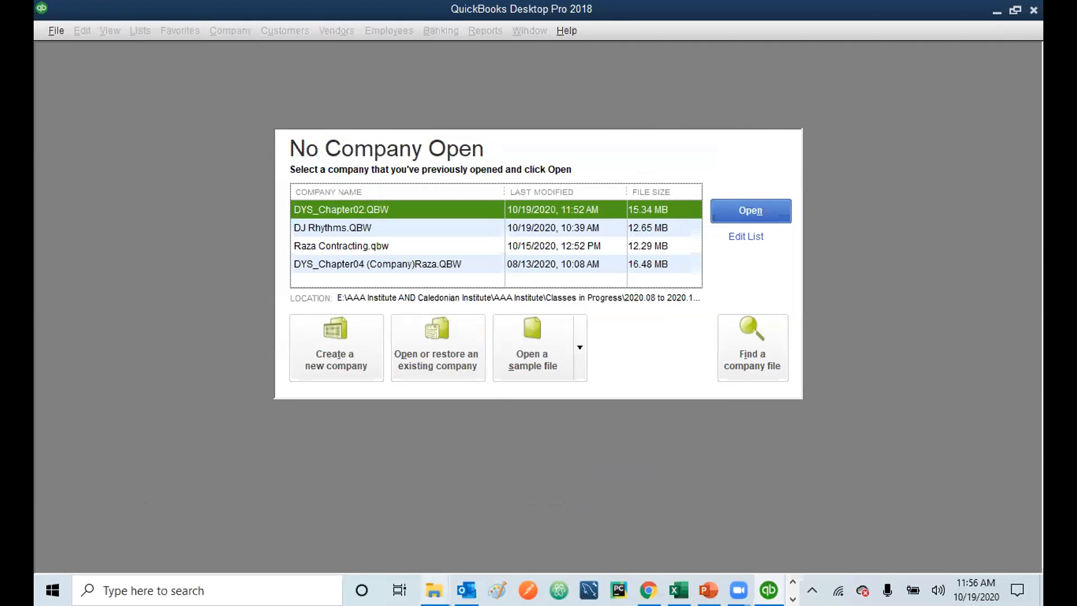
Check the free space on the computer's drives in File Explorer and return to QuickBooks.
mouse_move(433, 590)
left_click(337, 516)
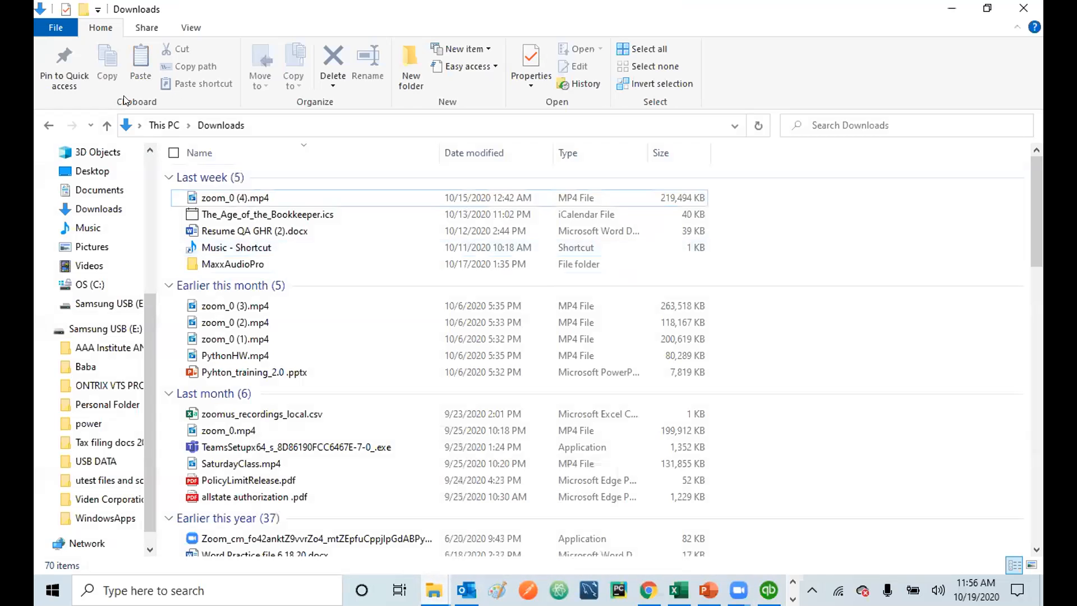
left_click(49, 128)
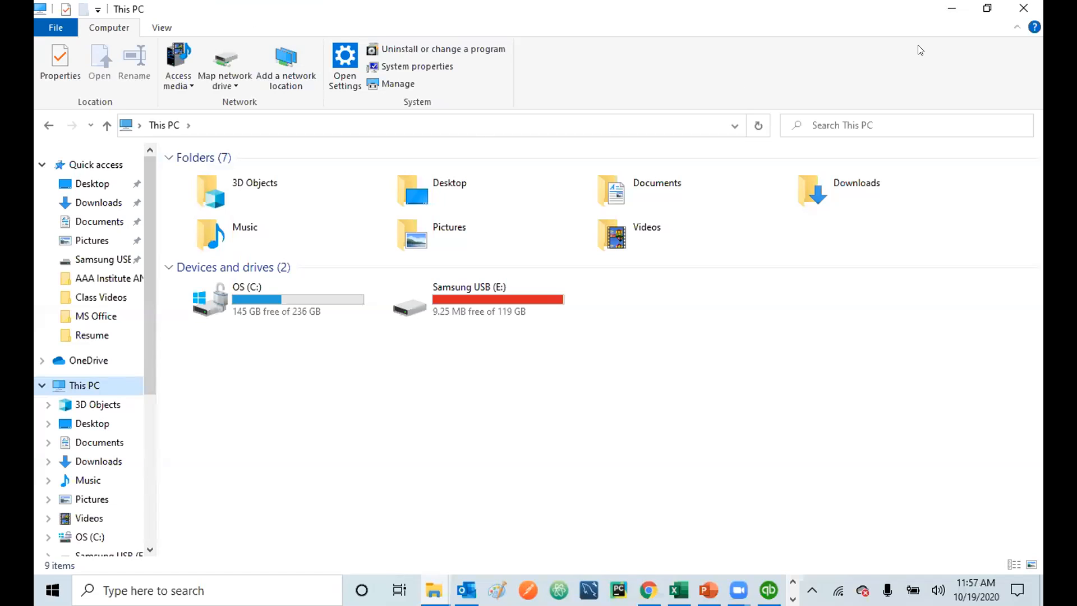
left_click(952, 8)
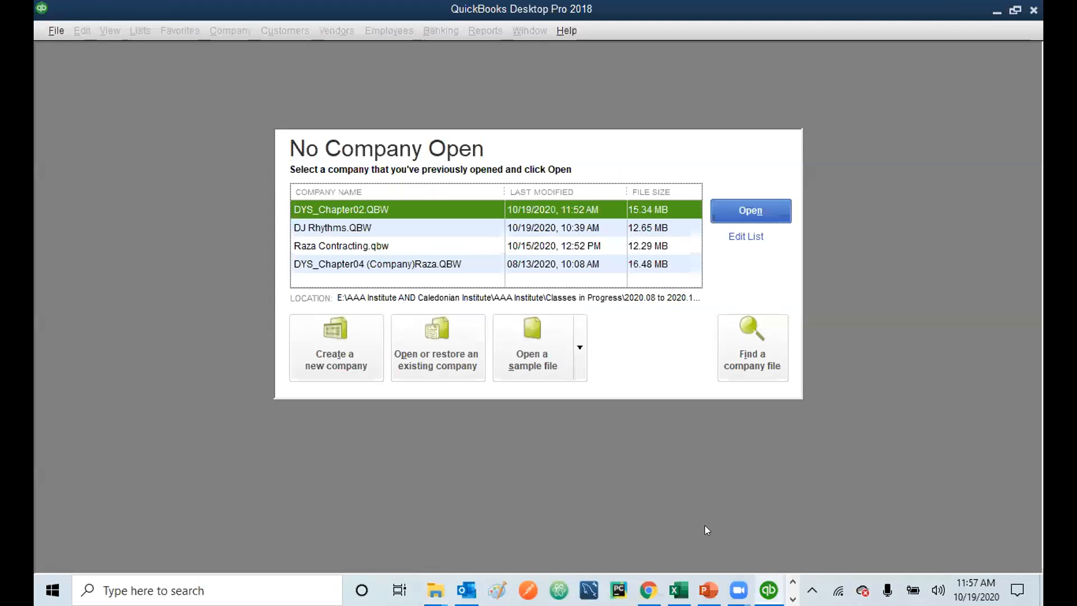
left_click(439, 332)
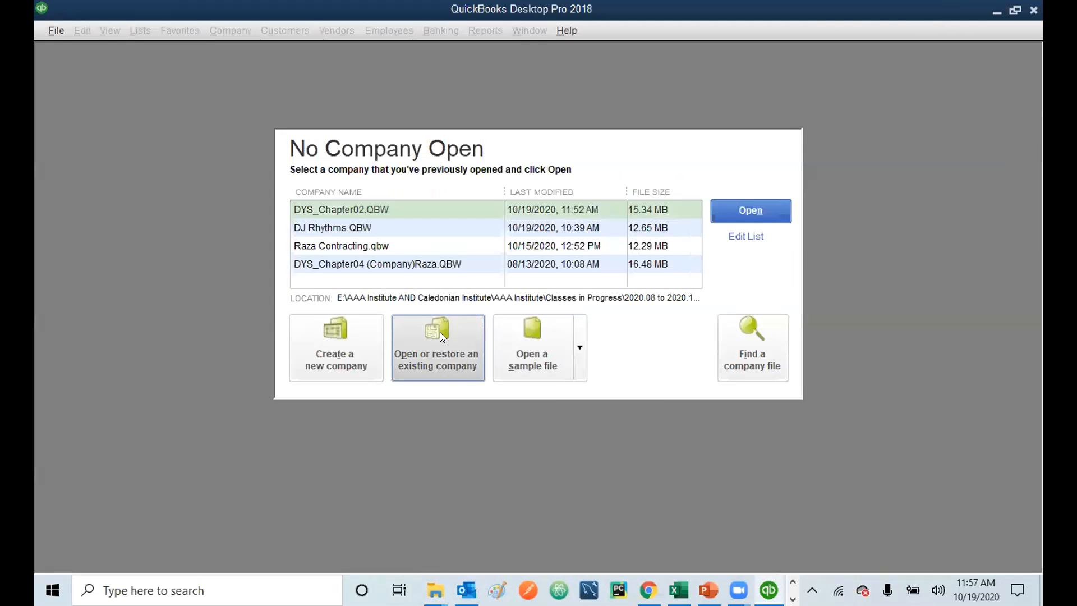
left_click(139, 219)
left_click(191, 355)
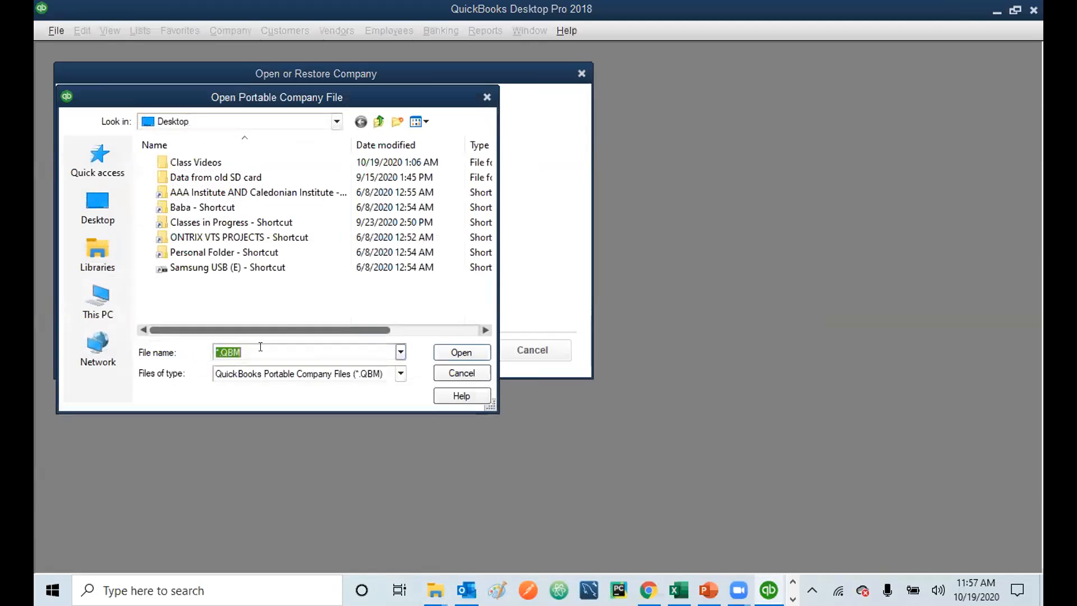
left_click(216, 350)
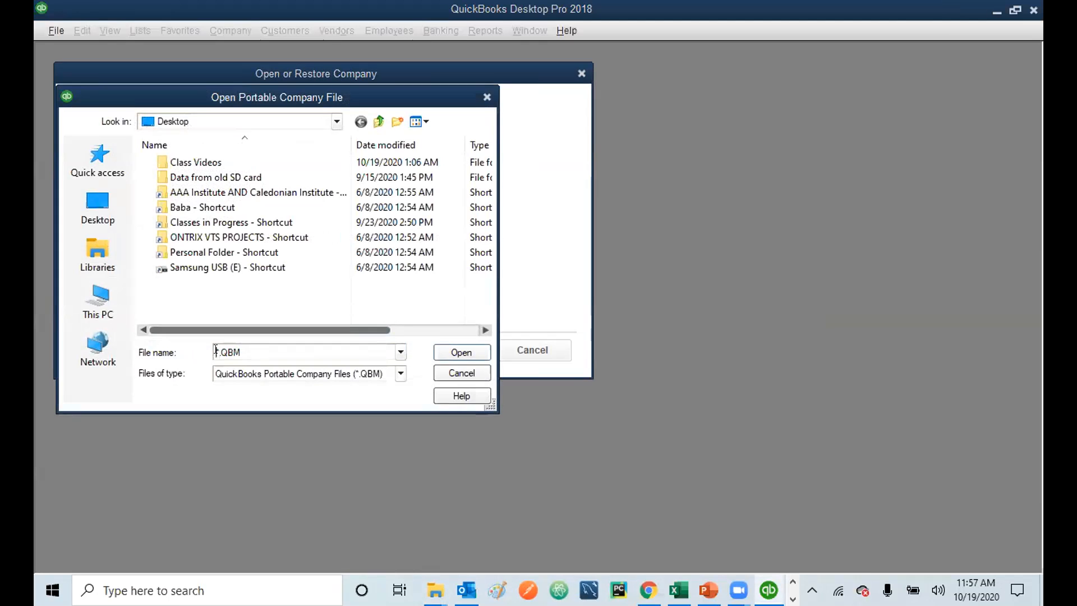
left_click(454, 374)
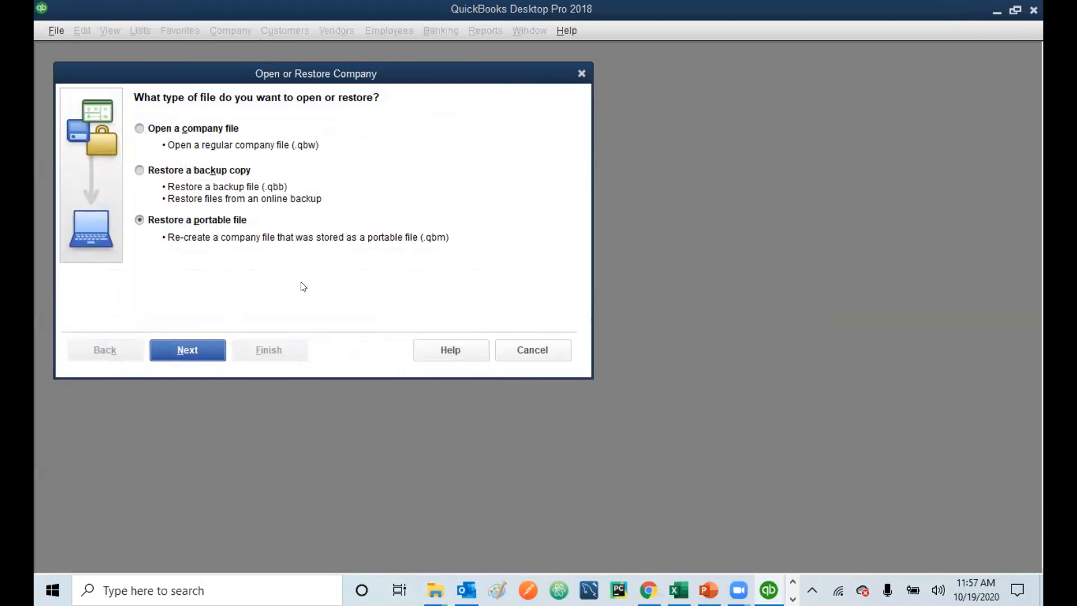
left_click(521, 347)
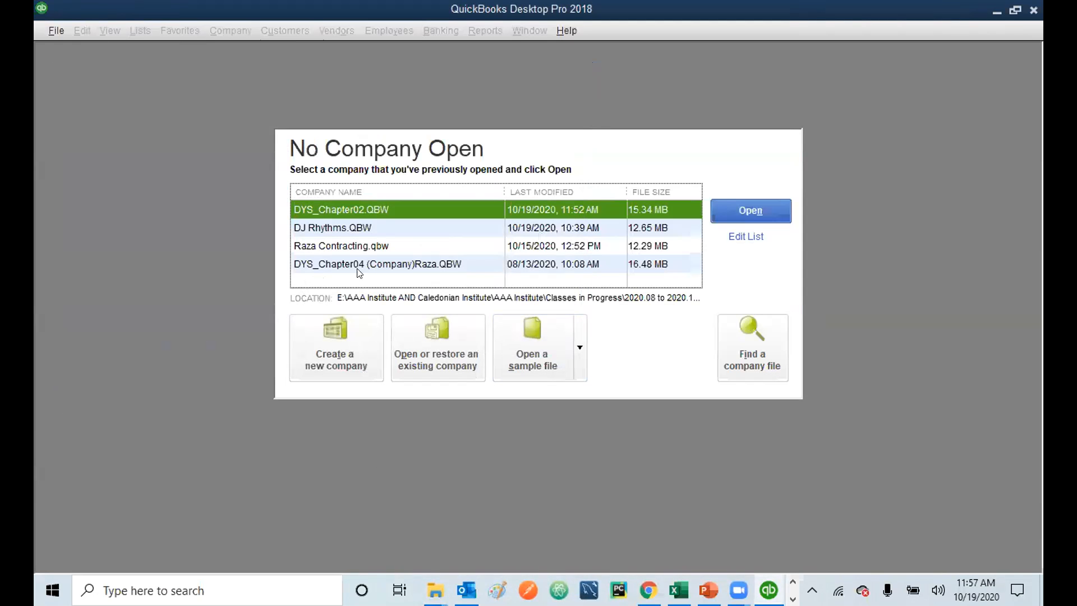
Start restoring a portable file and browse the QB18_SEF_PCF folder in Classes in Progress for the DYS chapter files.
left_click(427, 342)
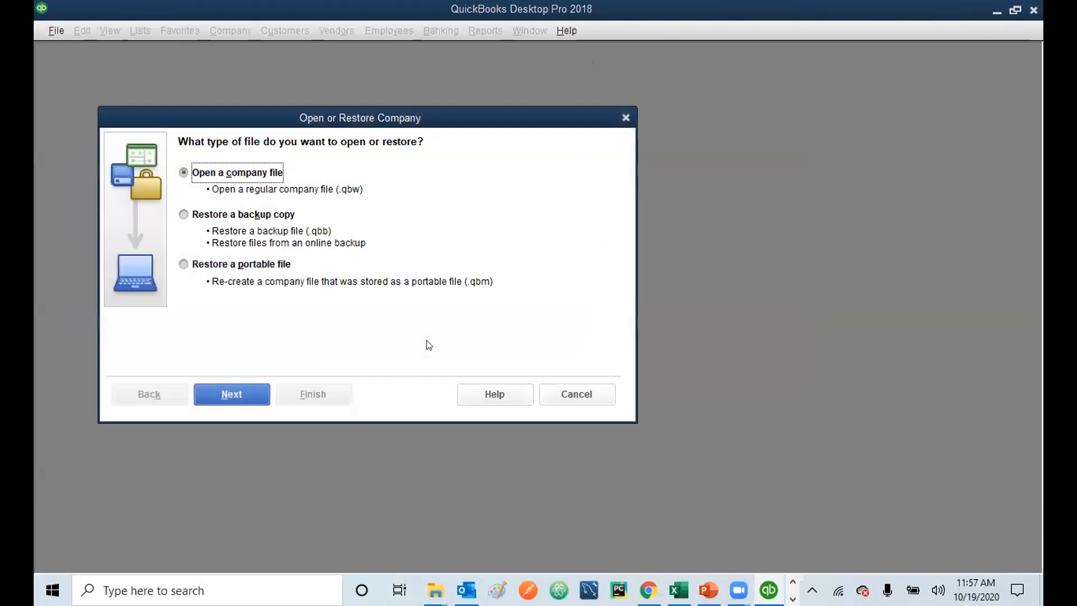
left_click(226, 264)
left_click(226, 394)
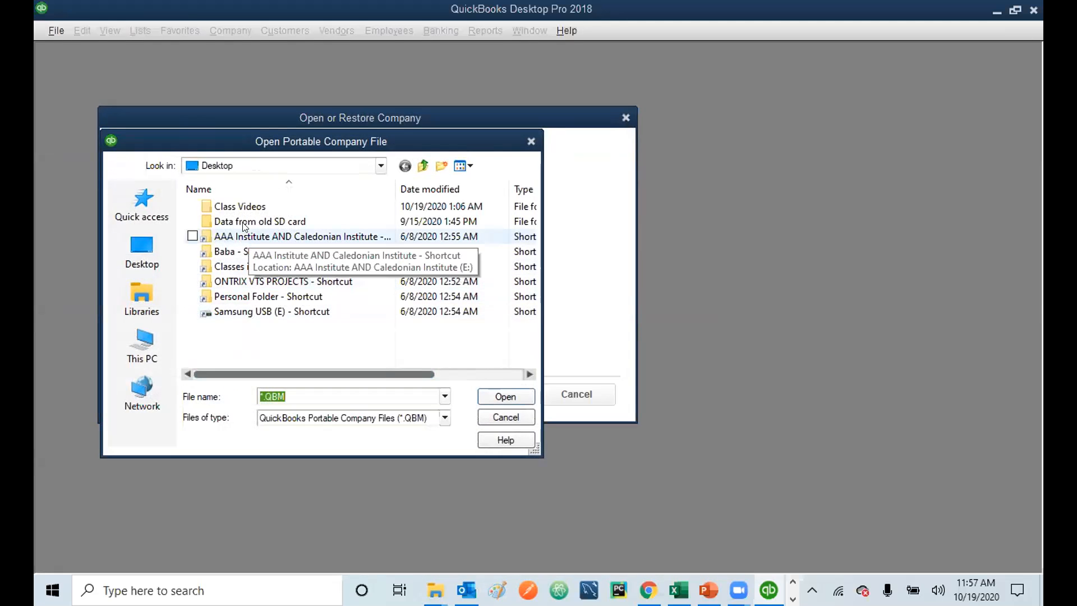
double_click(245, 267)
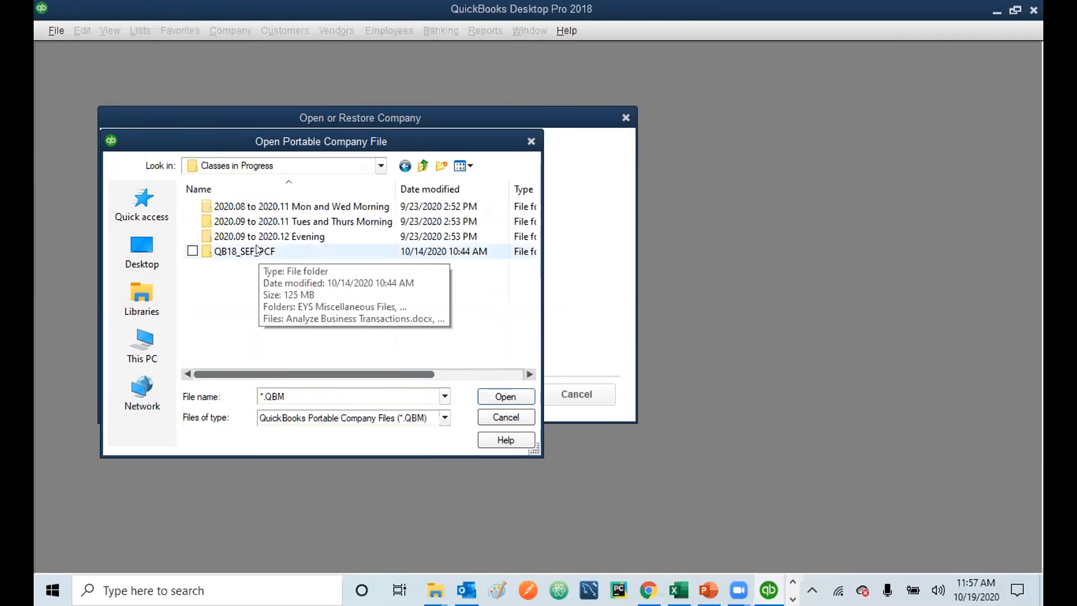
double_click(256, 250)
left_click_drag(528, 206, 530, 279)
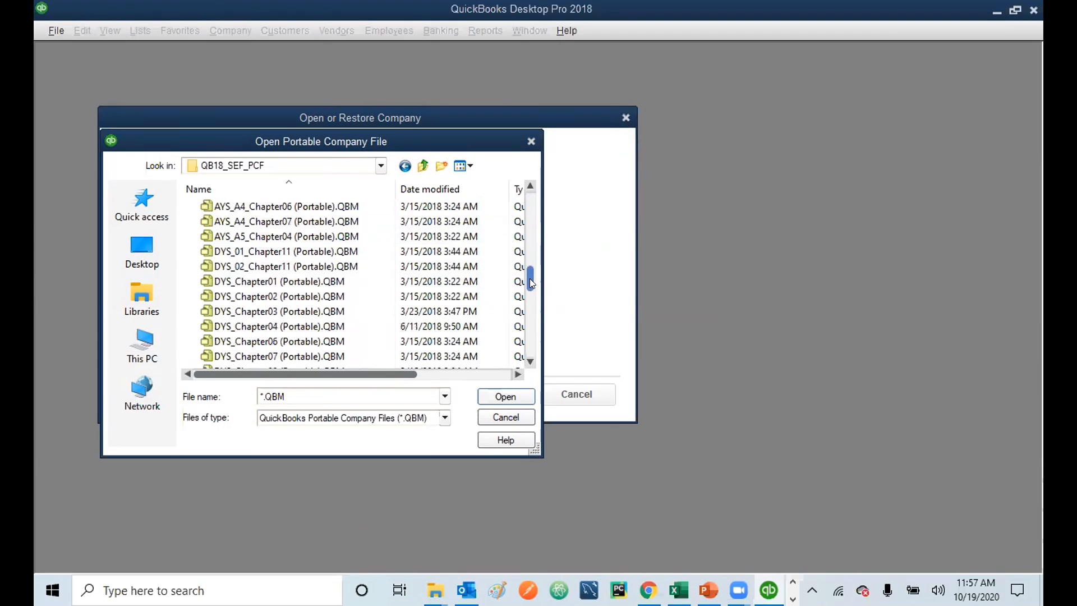